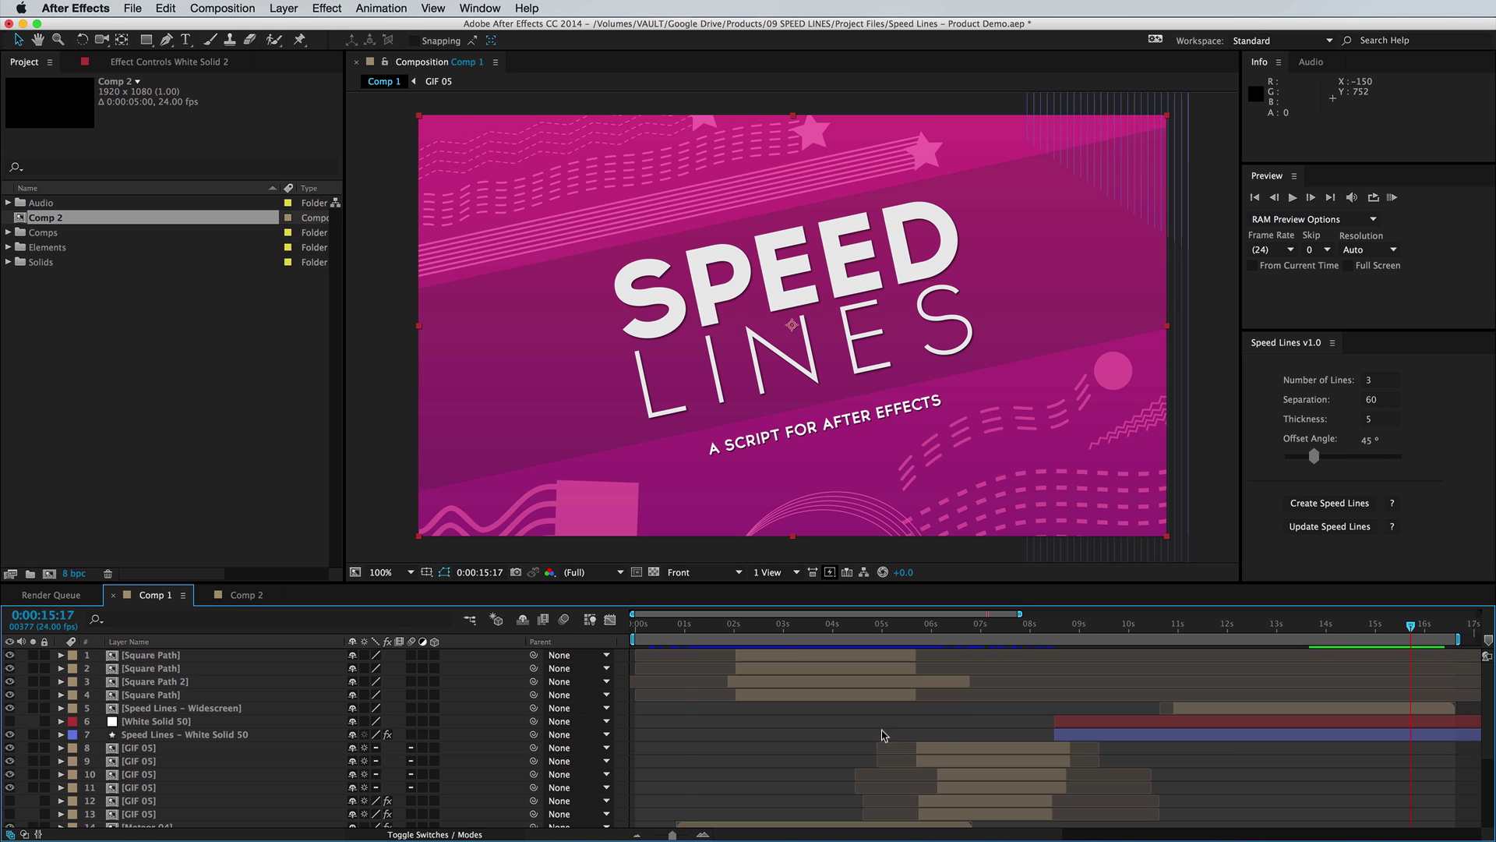
Step: Preview the speed-lines demo animation, then switch to Comp 2
{"action": "left_click", "coordinate": [684, 628]}
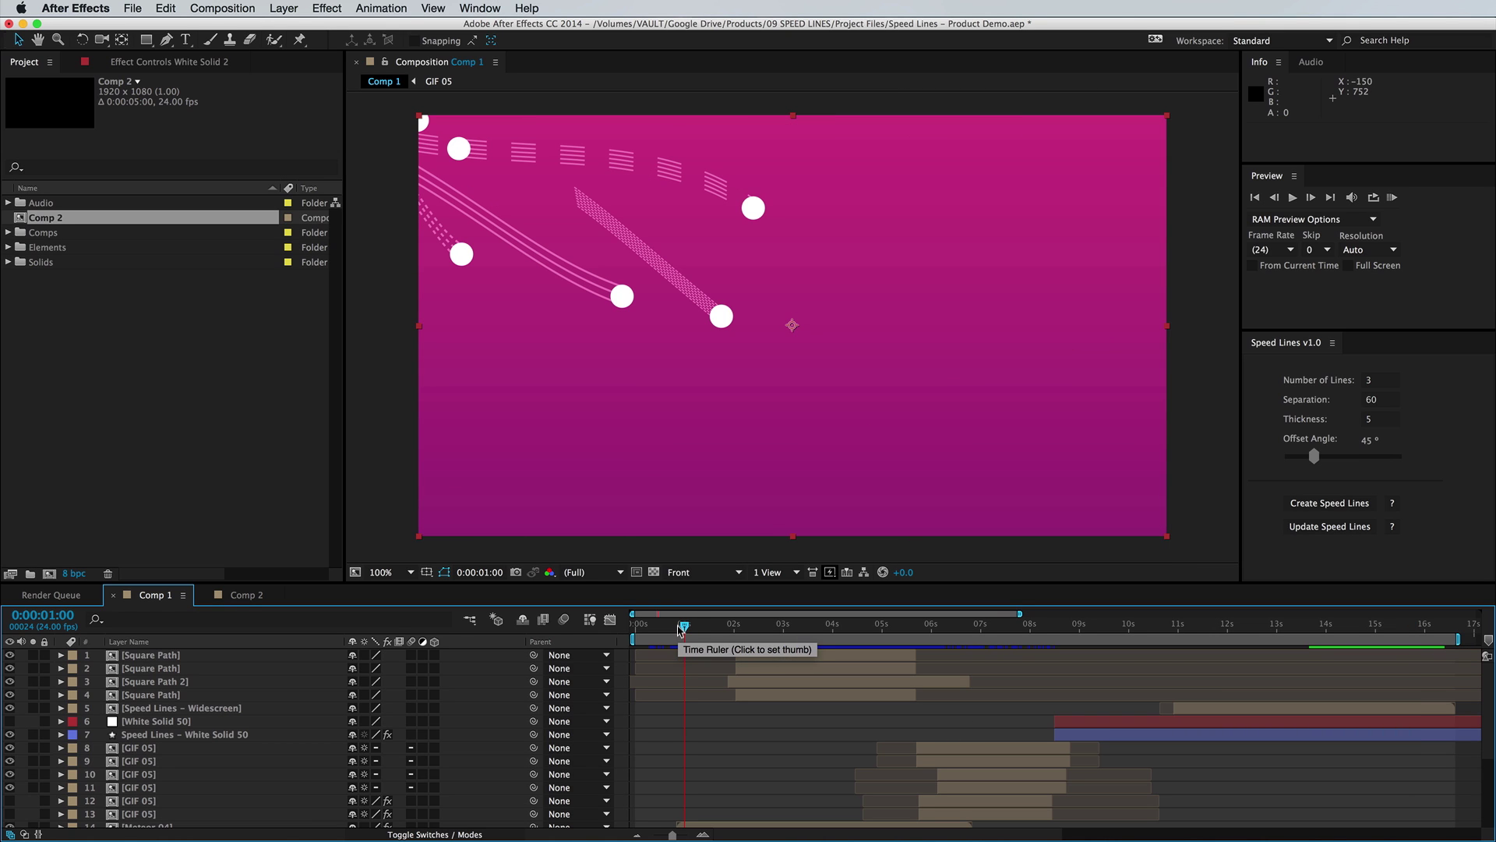
{"action": "left_click_drag", "start_coordinate": [678, 629], "coordinate": [970, 633]}
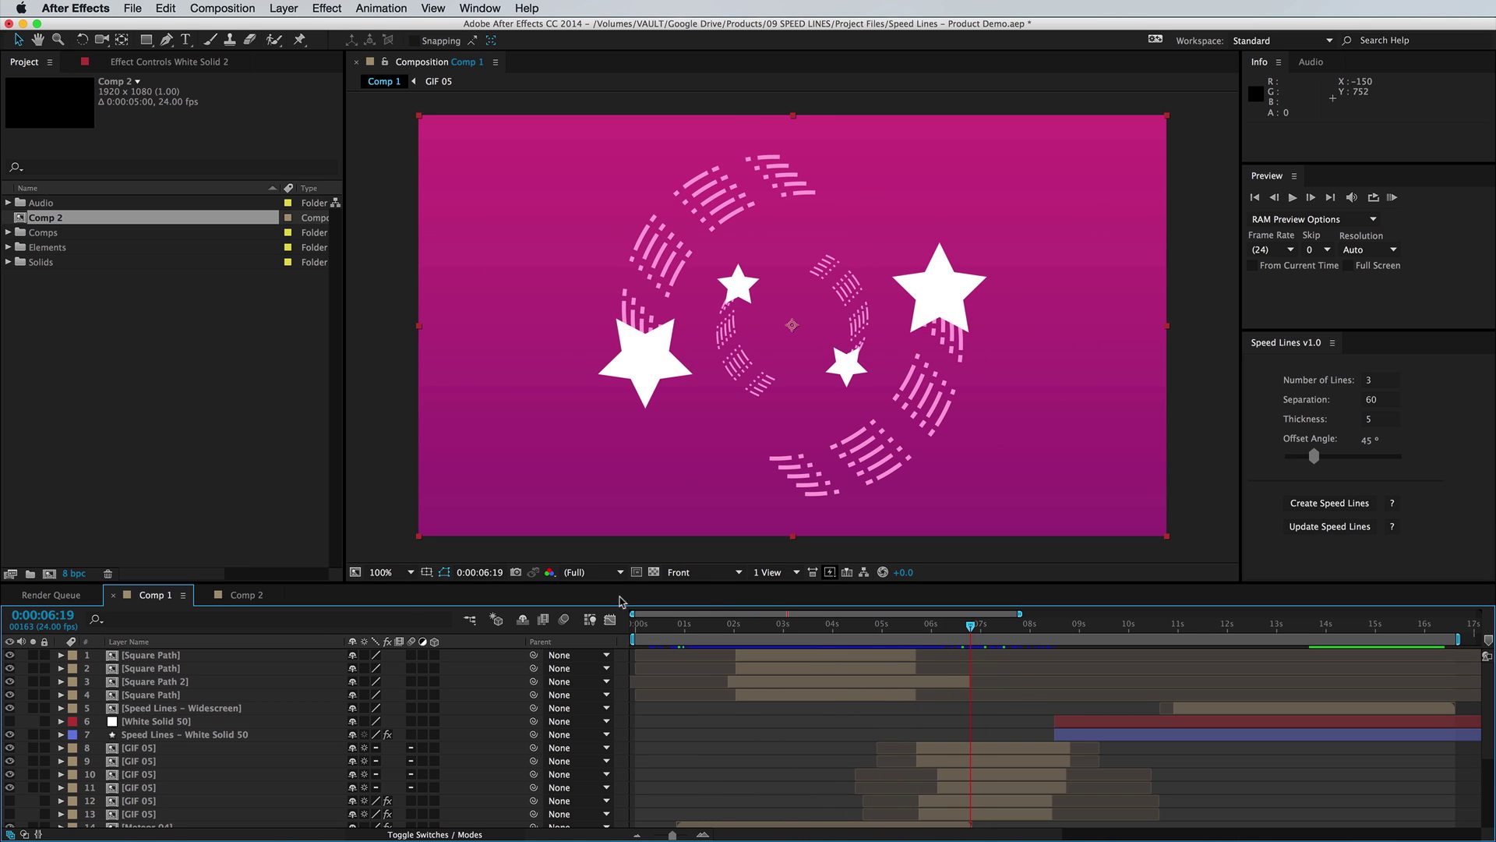
{"action": "left_click", "coordinate": [243, 594]}
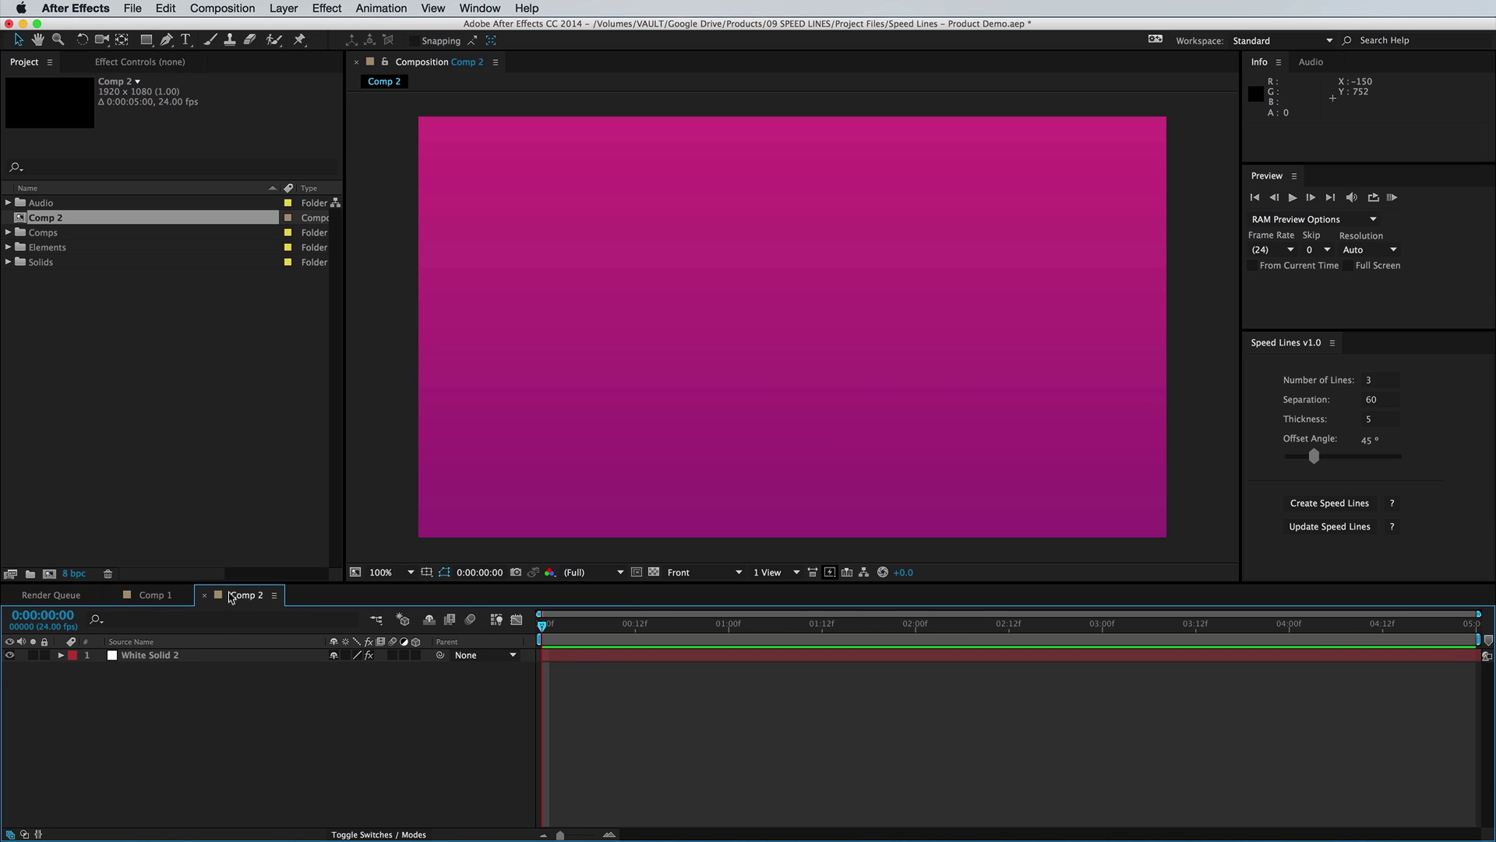
Step: Add a new white solid and mask it to a small square near the centre
{"action": "left_click", "coordinate": [293, 12]}
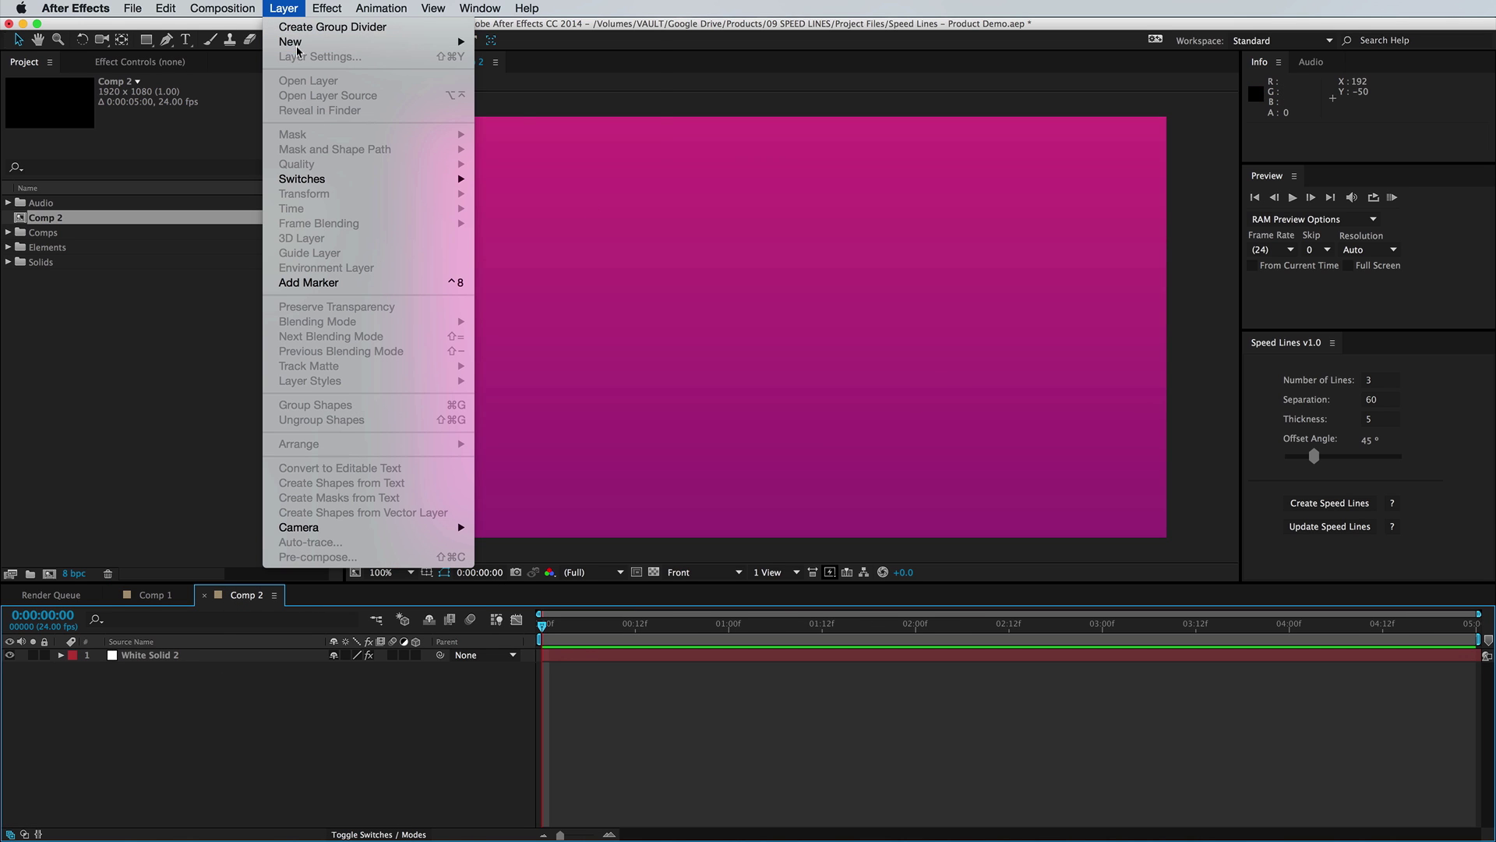
{"action": "mouse_move", "coordinate": [297, 43]}
{"action": "left_click", "coordinate": [514, 57]}
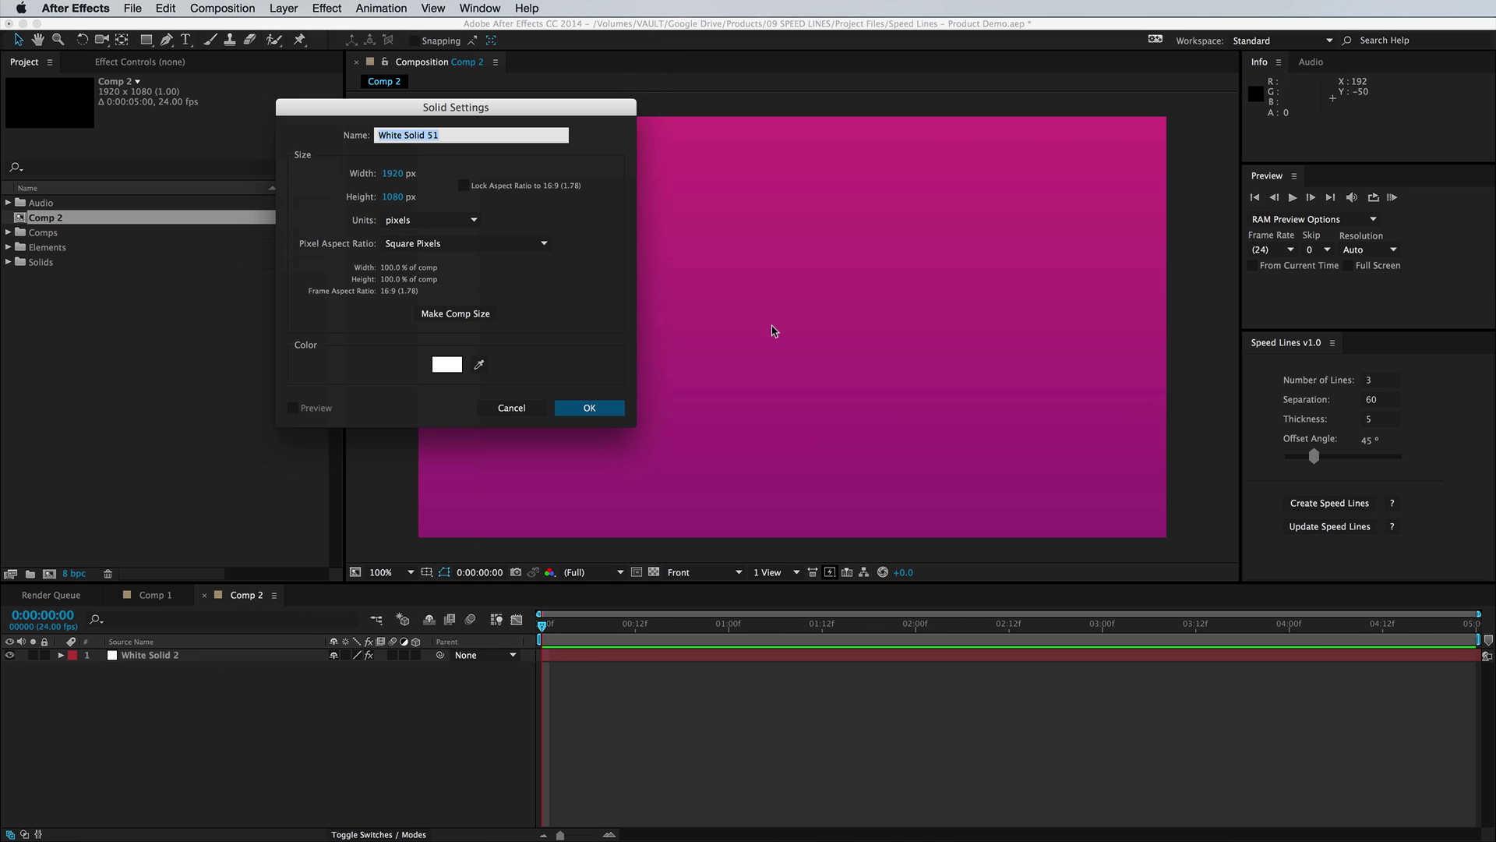
{"action": "left_click", "coordinate": [590, 409]}
{"action": "left_click", "coordinate": [145, 40]}
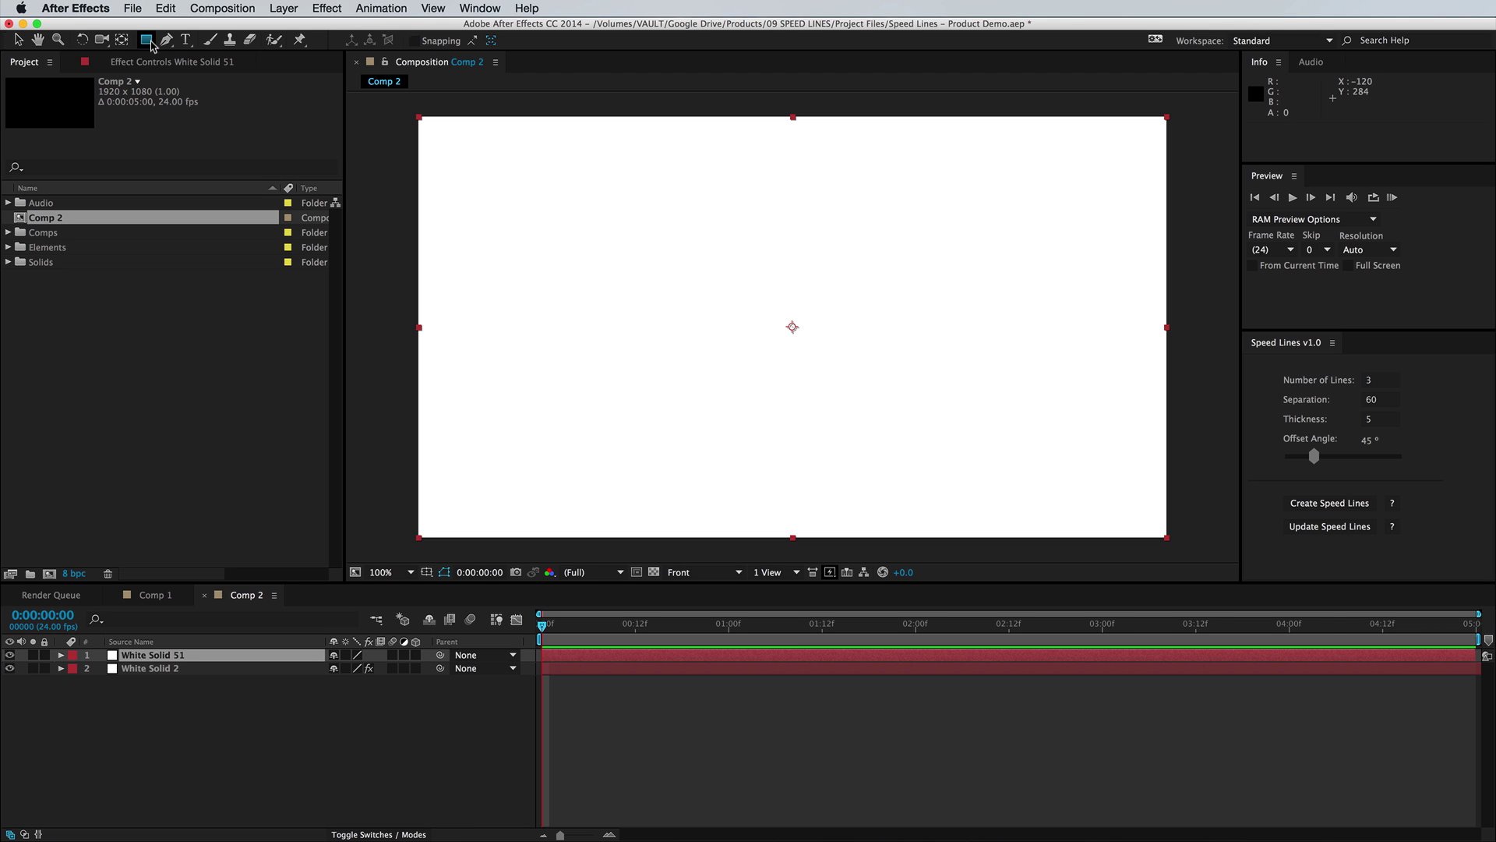
{"action": "left_click_drag", "start_coordinate": [766, 300], "coordinate": [851, 385]}
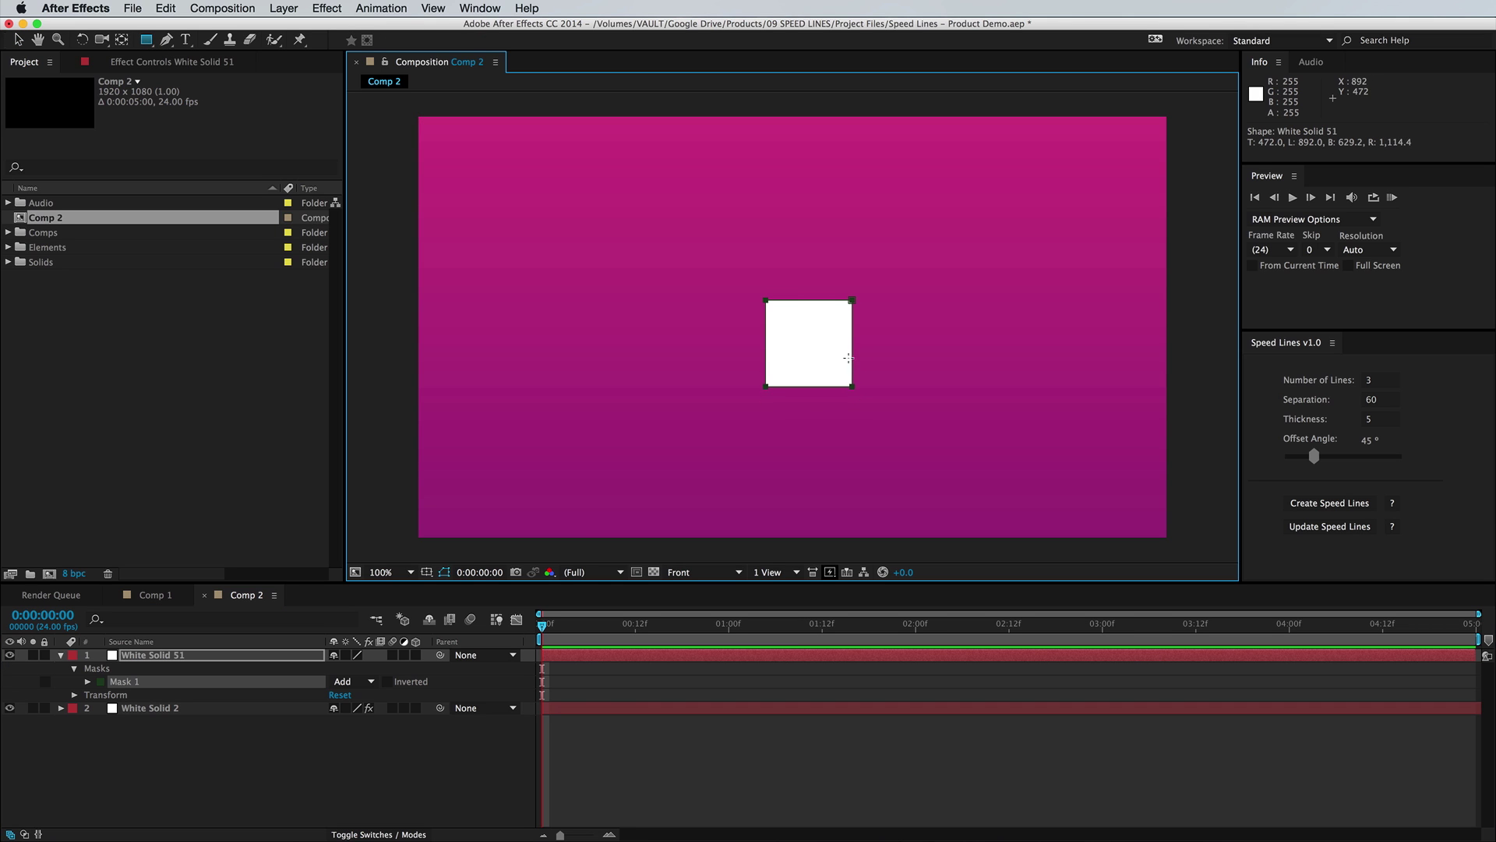
Step: Move White Solid 51's anchor point to the centre of the square
{"action": "key", "text": "v"}
{"action": "left_click", "coordinate": [195, 659]}
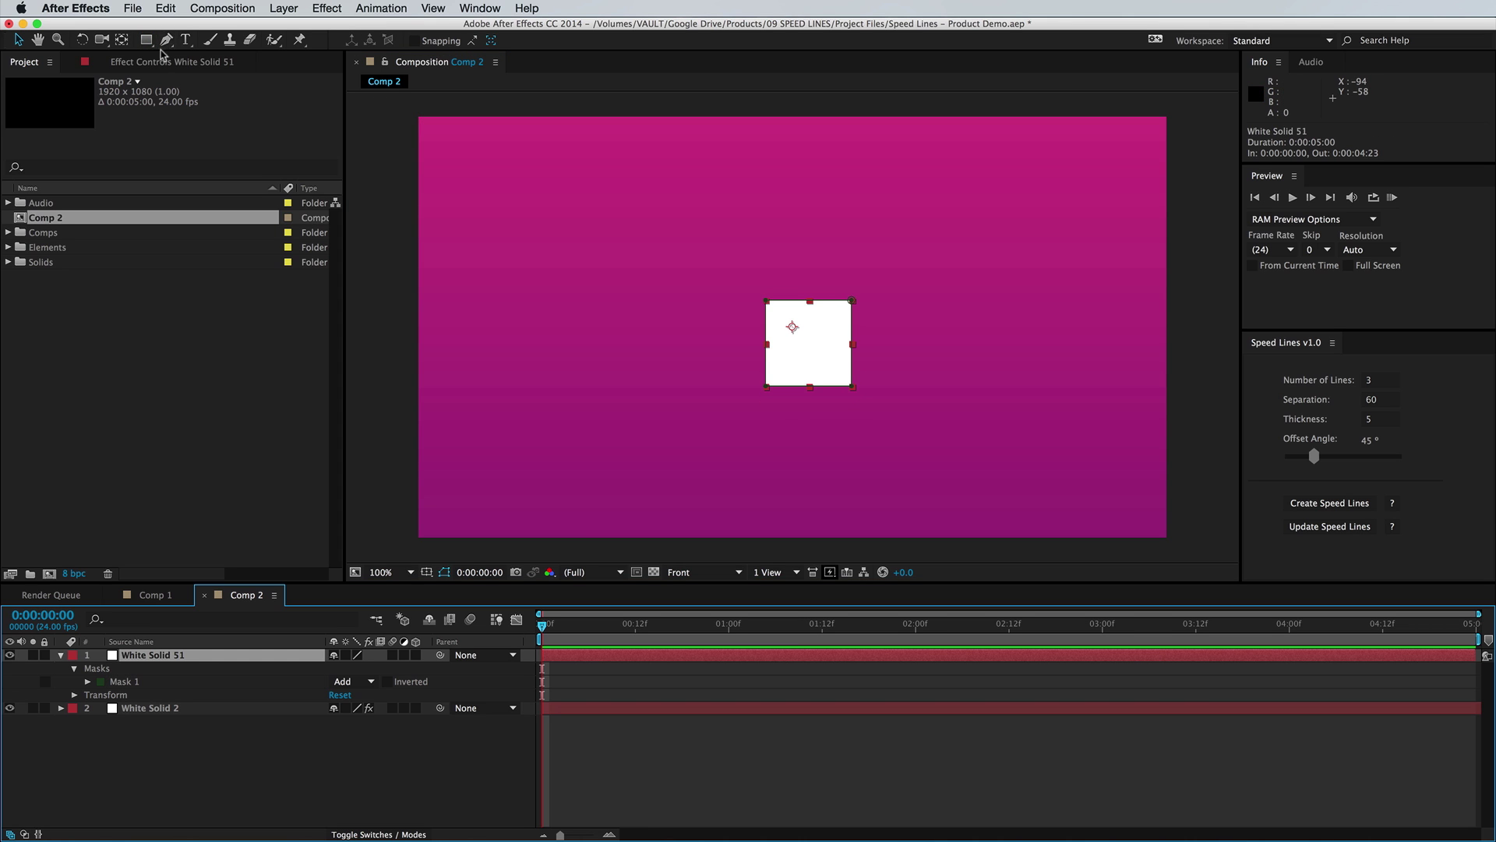
{"action": "left_click", "coordinate": [121, 40]}
{"action": "left_click_drag", "start_coordinate": [791, 326], "coordinate": [802, 343]}
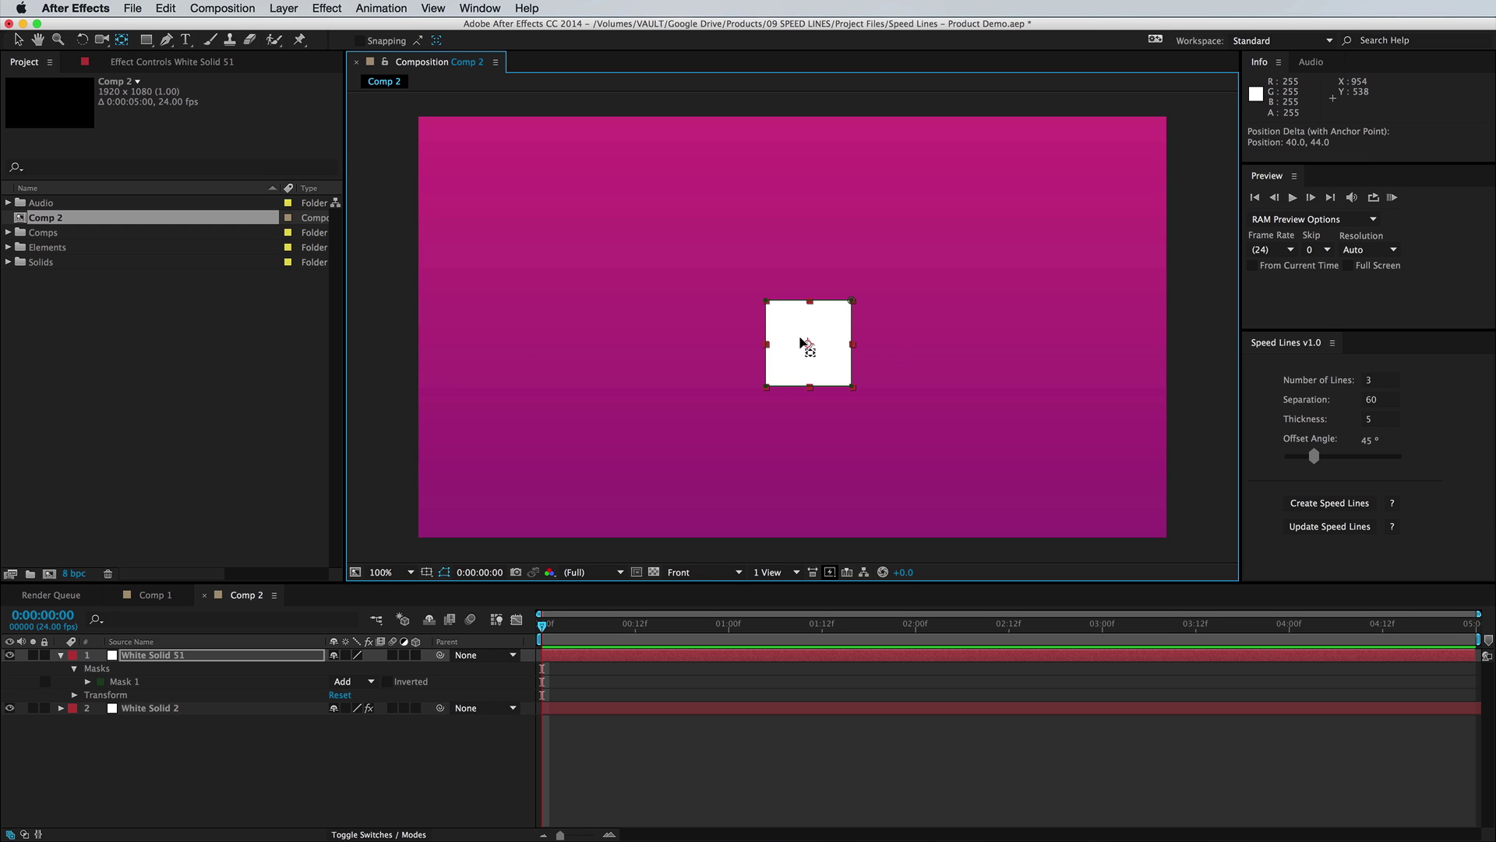
Step: Keyframe the square's Position, starting at the top-left corner, and review the motion
{"action": "left_click", "coordinate": [158, 655]}
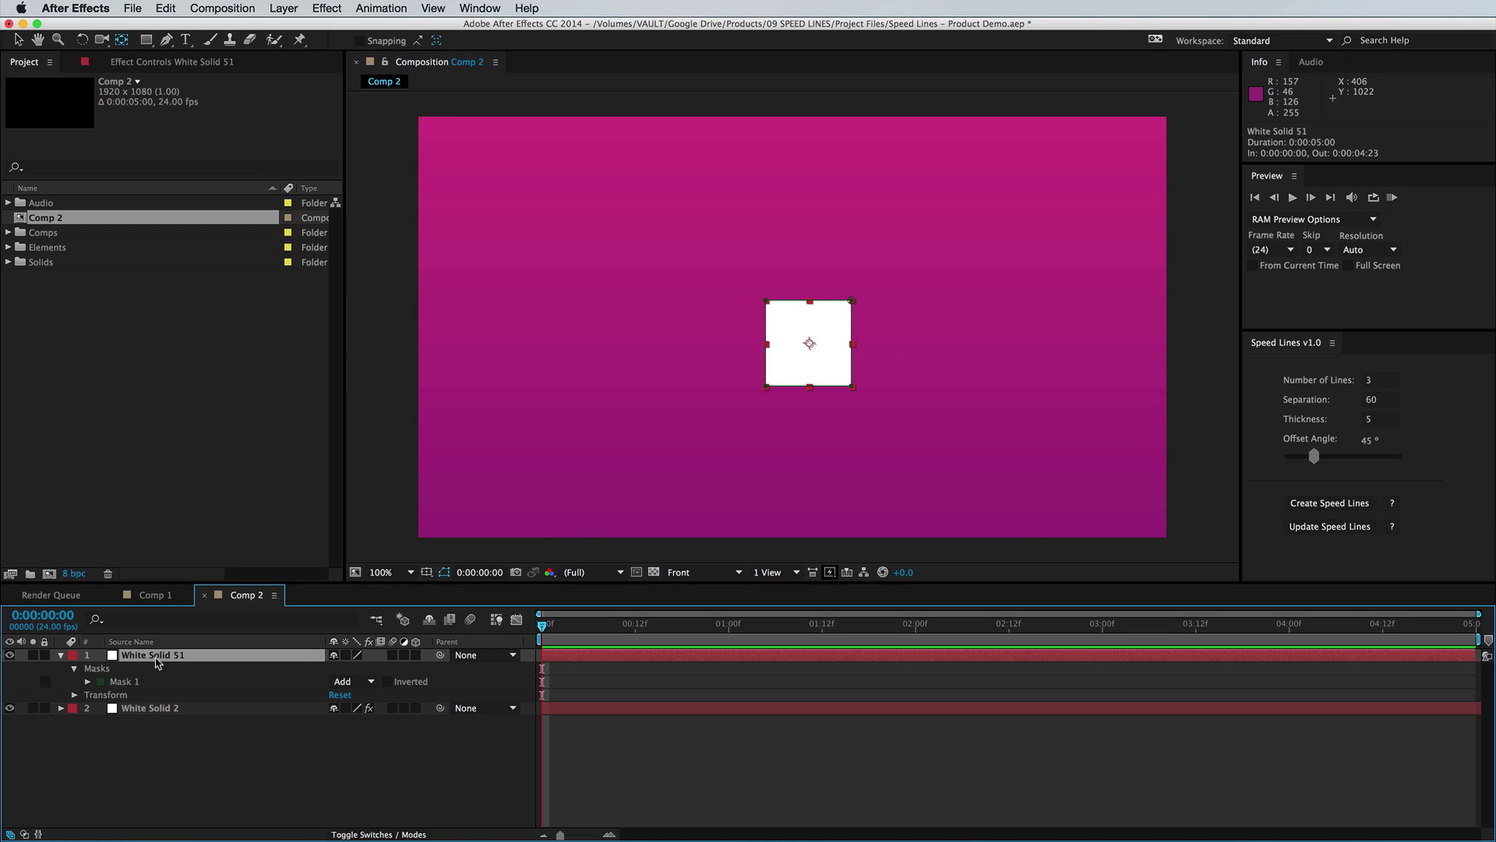
{"action": "key", "text": "p"}
{"action": "left_click", "coordinate": [99, 668]}
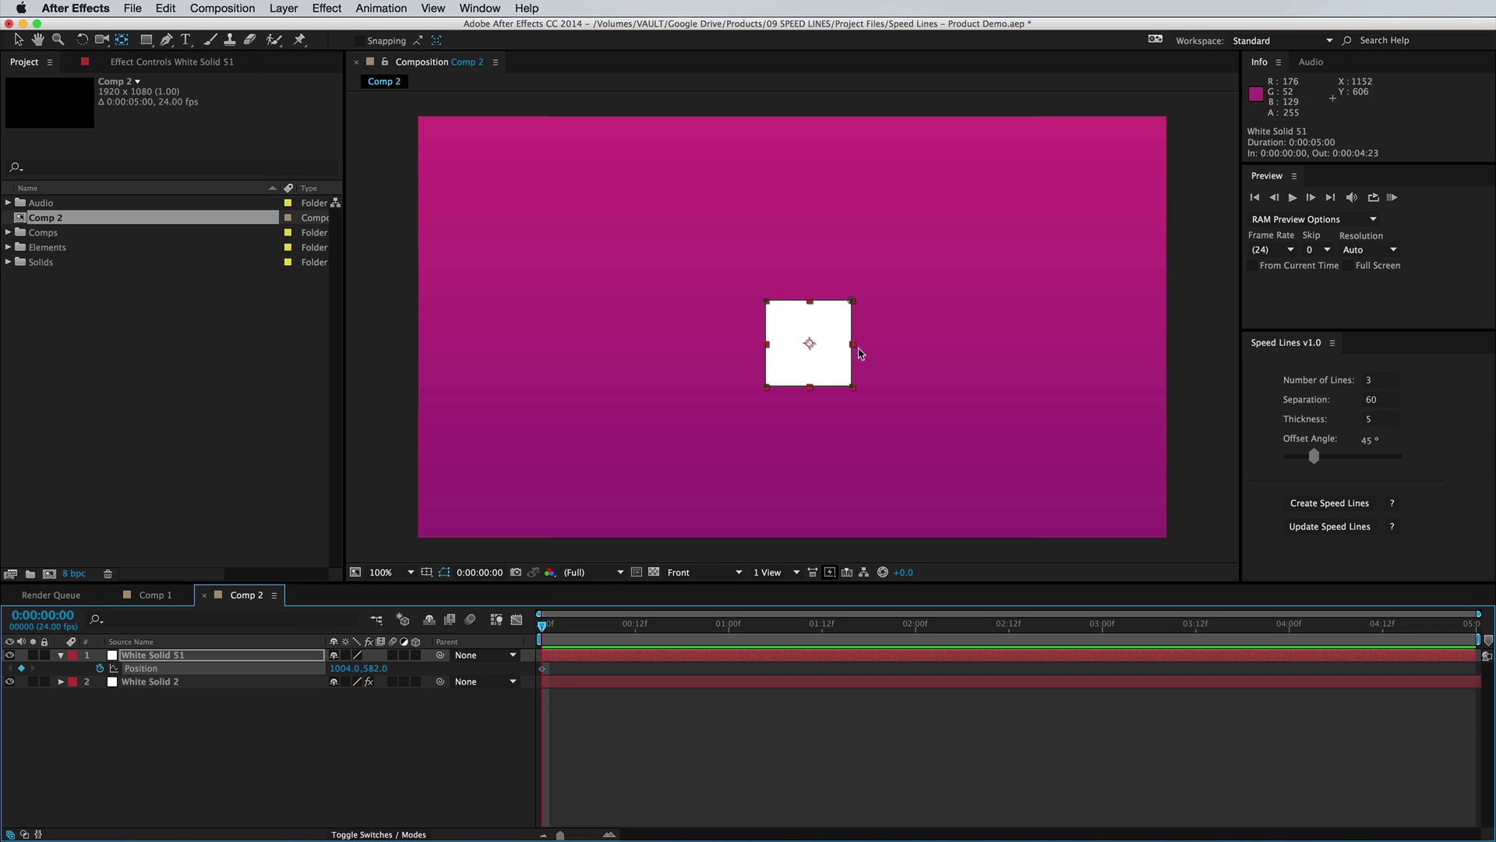
{"action": "left_click_drag", "start_coordinate": [796, 368], "coordinate": [471, 207]}
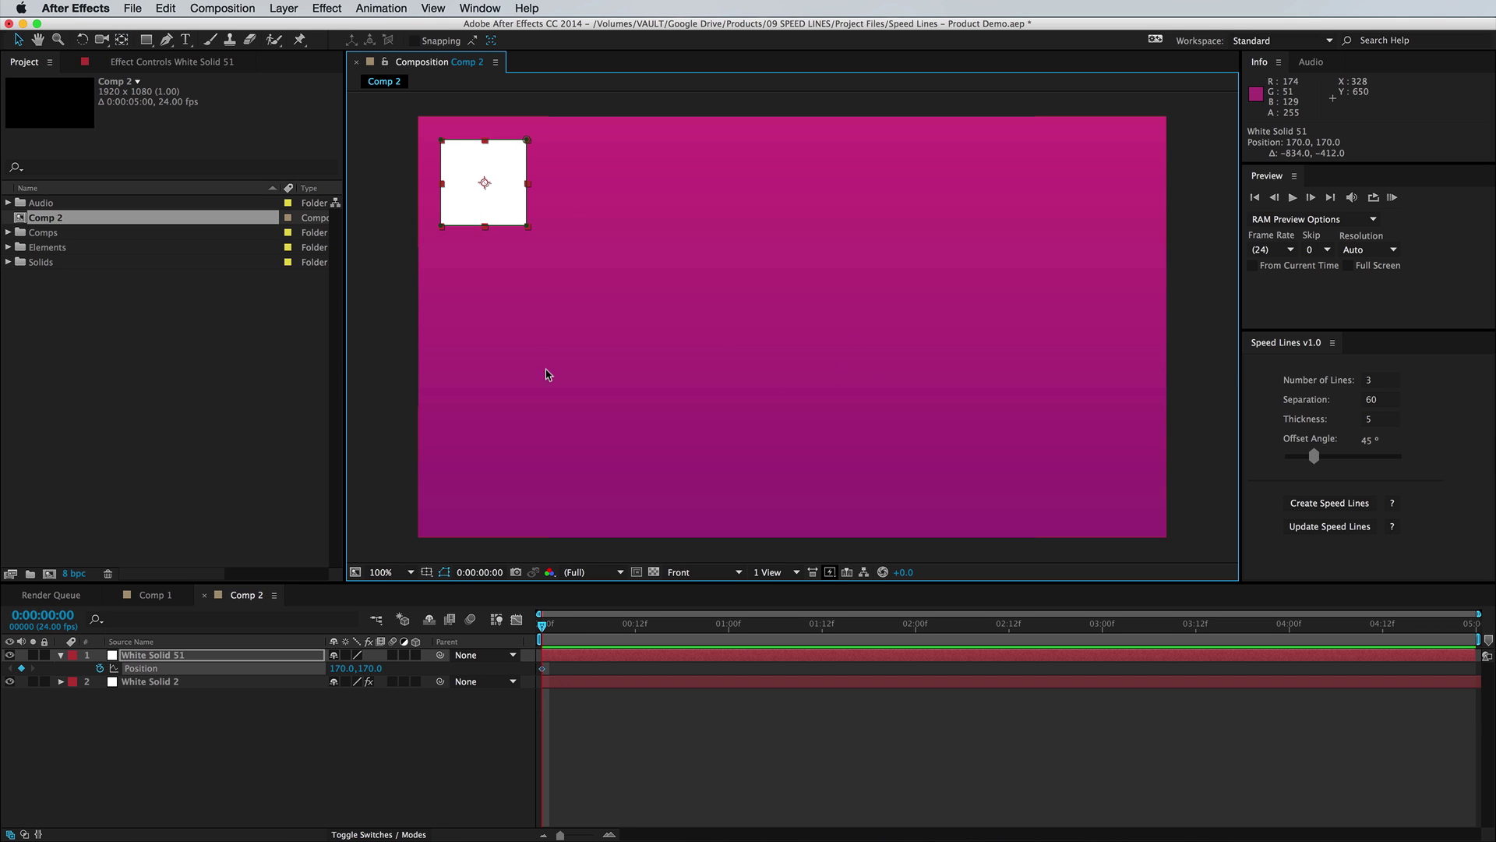
{"action": "left_click_drag", "start_coordinate": [557, 624], "coordinate": [623, 623]}
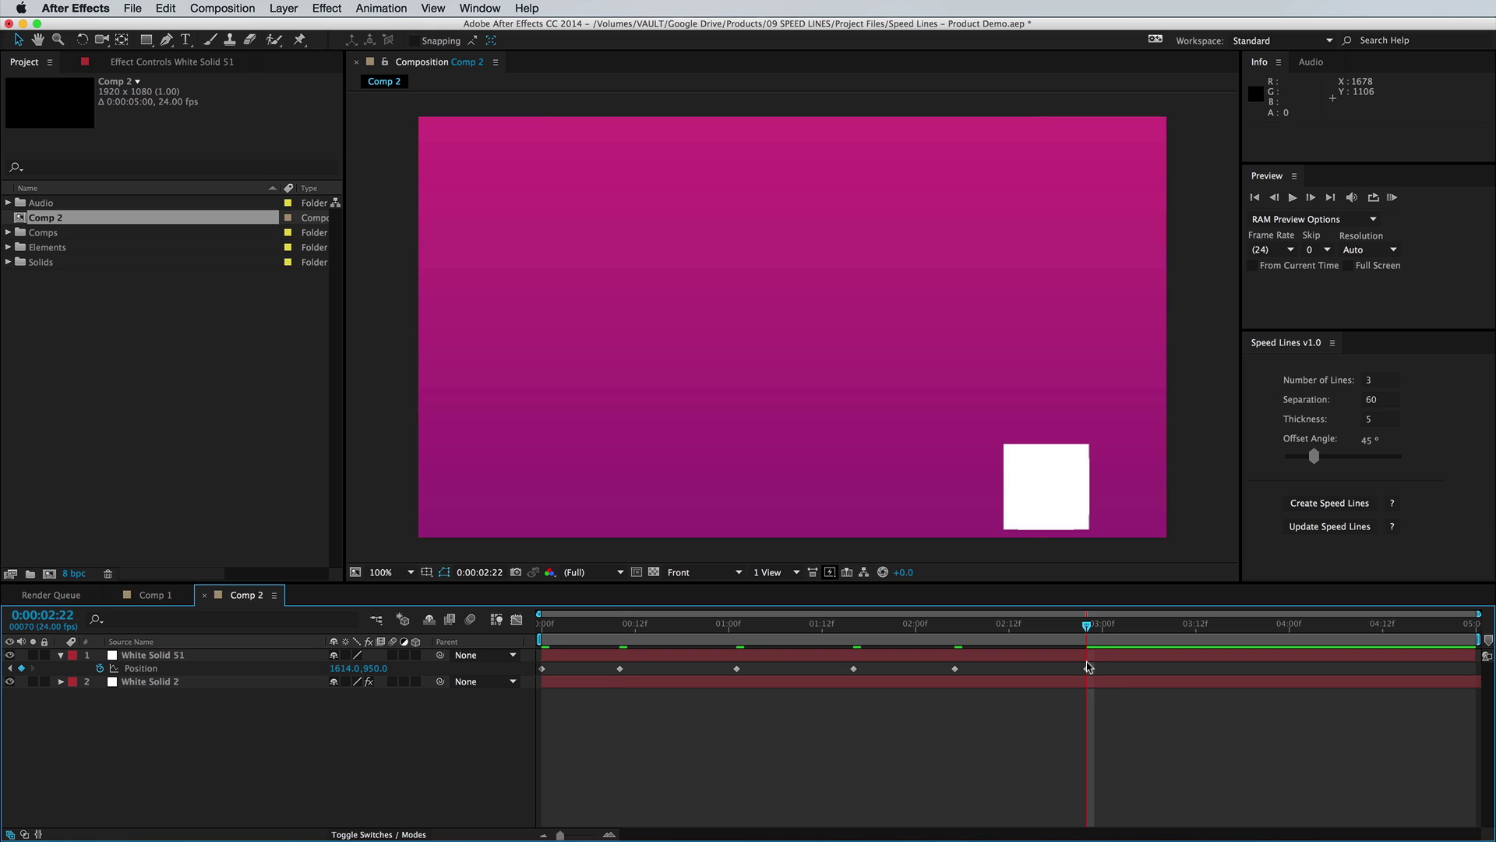
{"action": "left_click_drag", "start_coordinate": [1087, 623], "coordinate": [706, 623]}
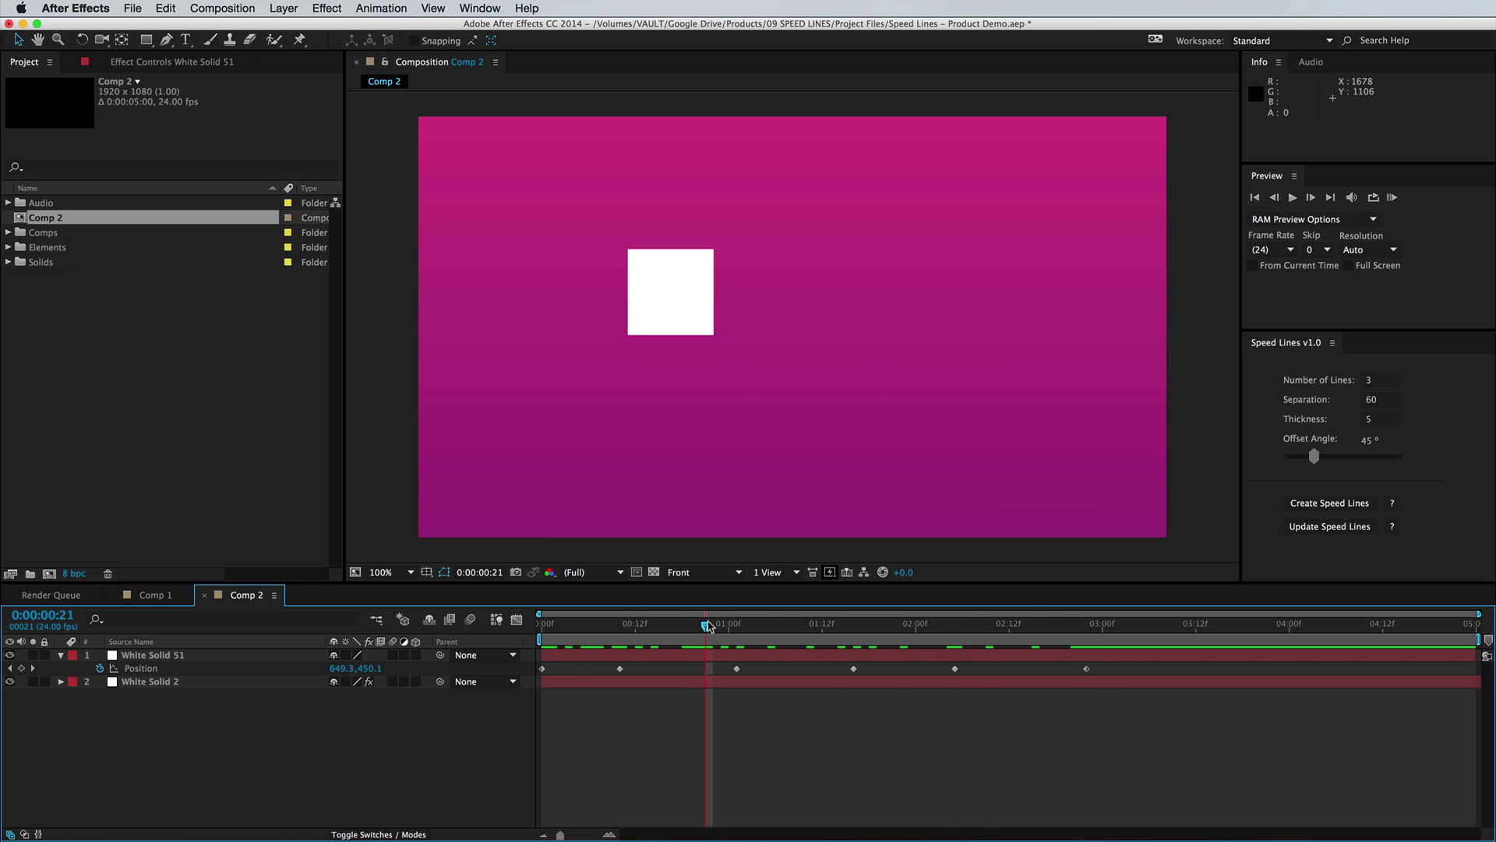
{"action": "left_click", "coordinate": [672, 657]}
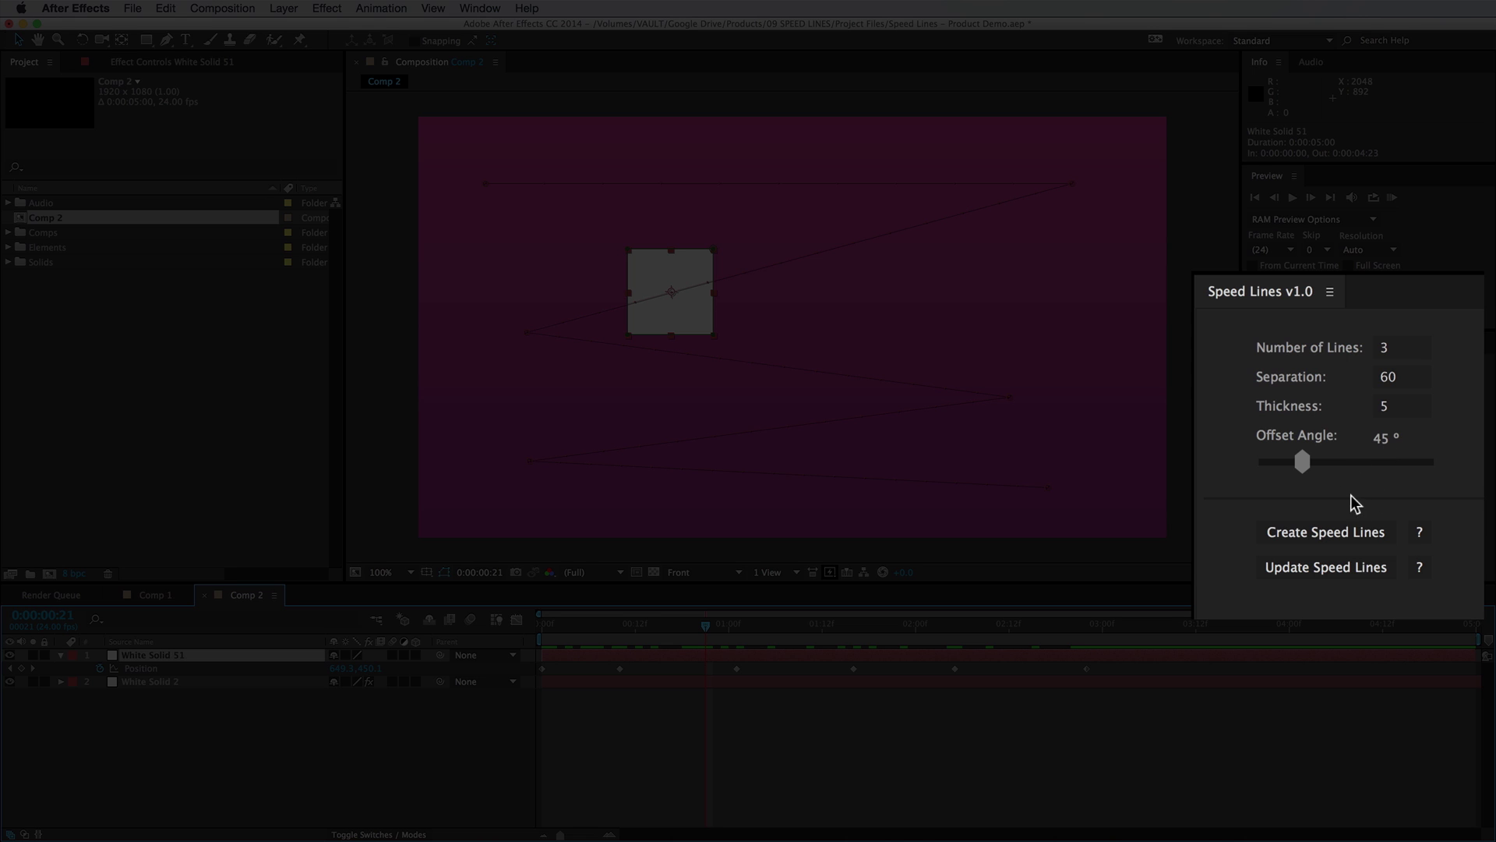
Step: Create speed lines for the animated square and play them back
{"action": "left_click", "coordinate": [1322, 537]}
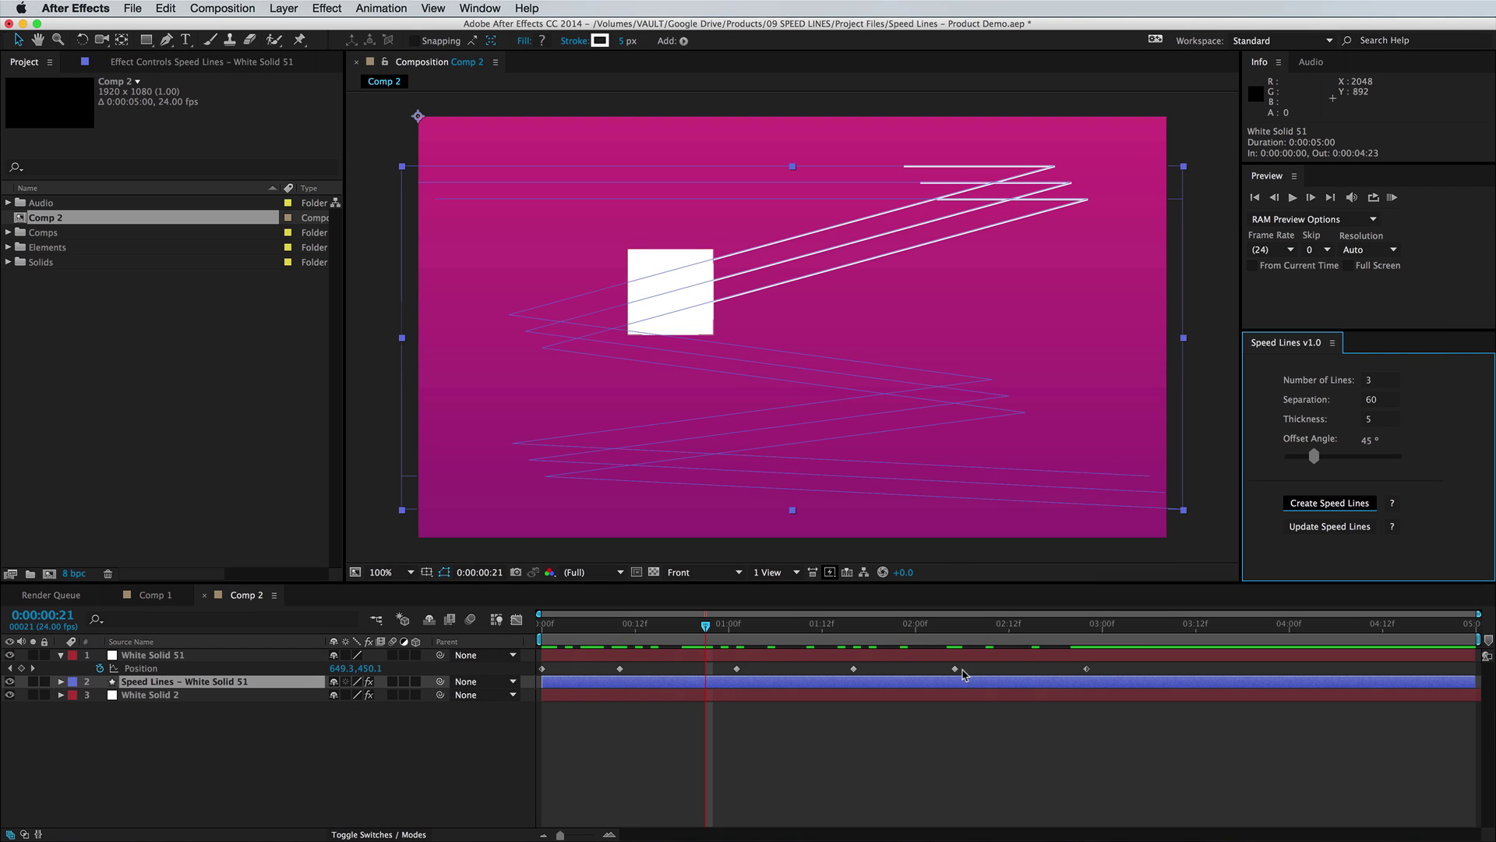
{"action": "left_click_drag", "start_coordinate": [615, 628], "coordinate": [943, 652]}
{"action": "key", "text": "space"}
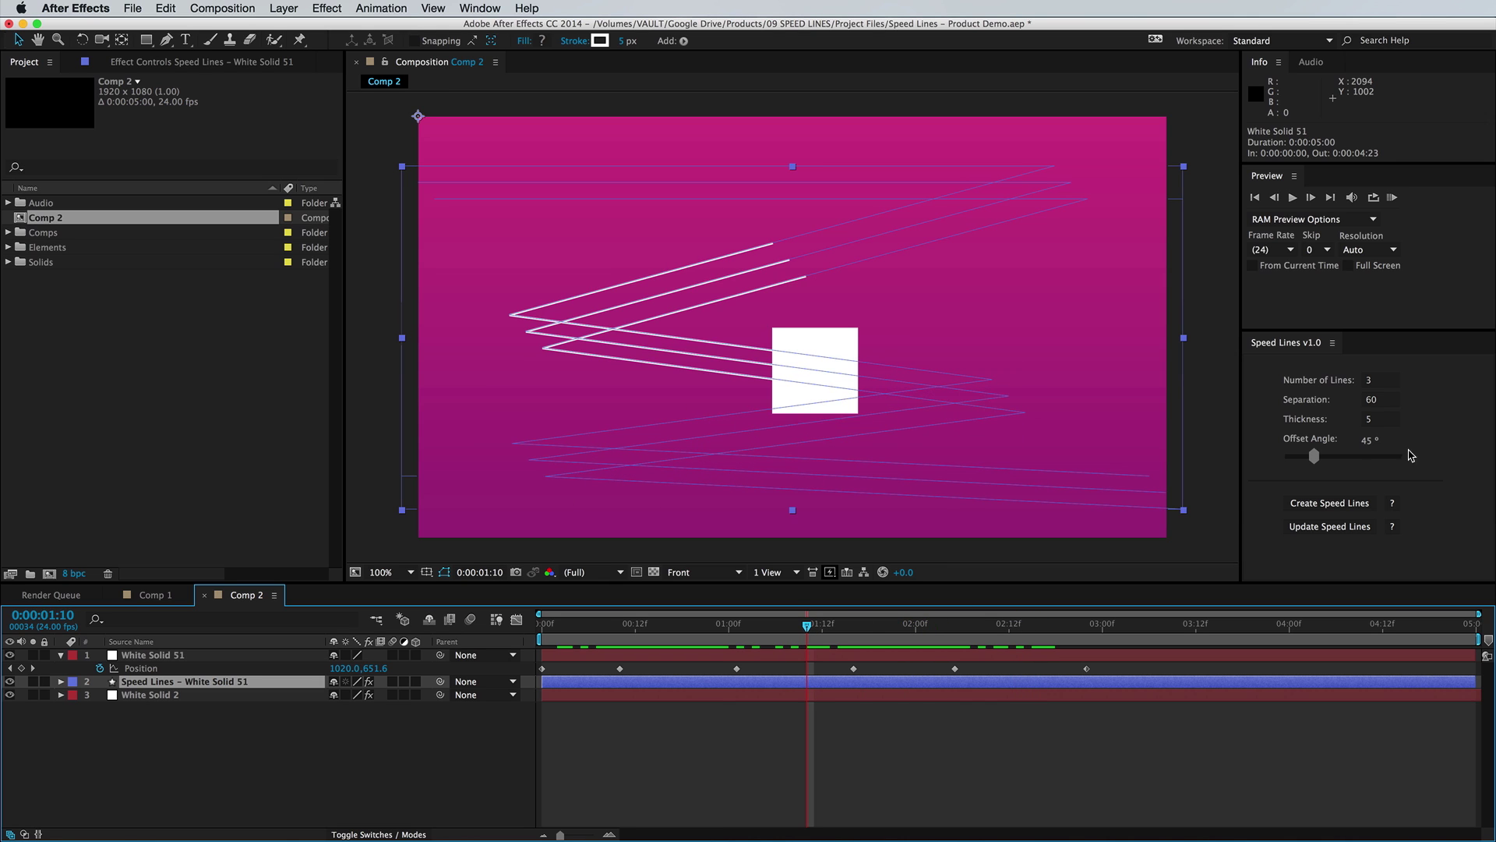
Step: Set Number of Lines to 7 and update the speed lines
{"action": "left_click", "coordinate": [1372, 380]}
{"action": "type", "text": "7"}
{"action": "key", "text": "Return"}
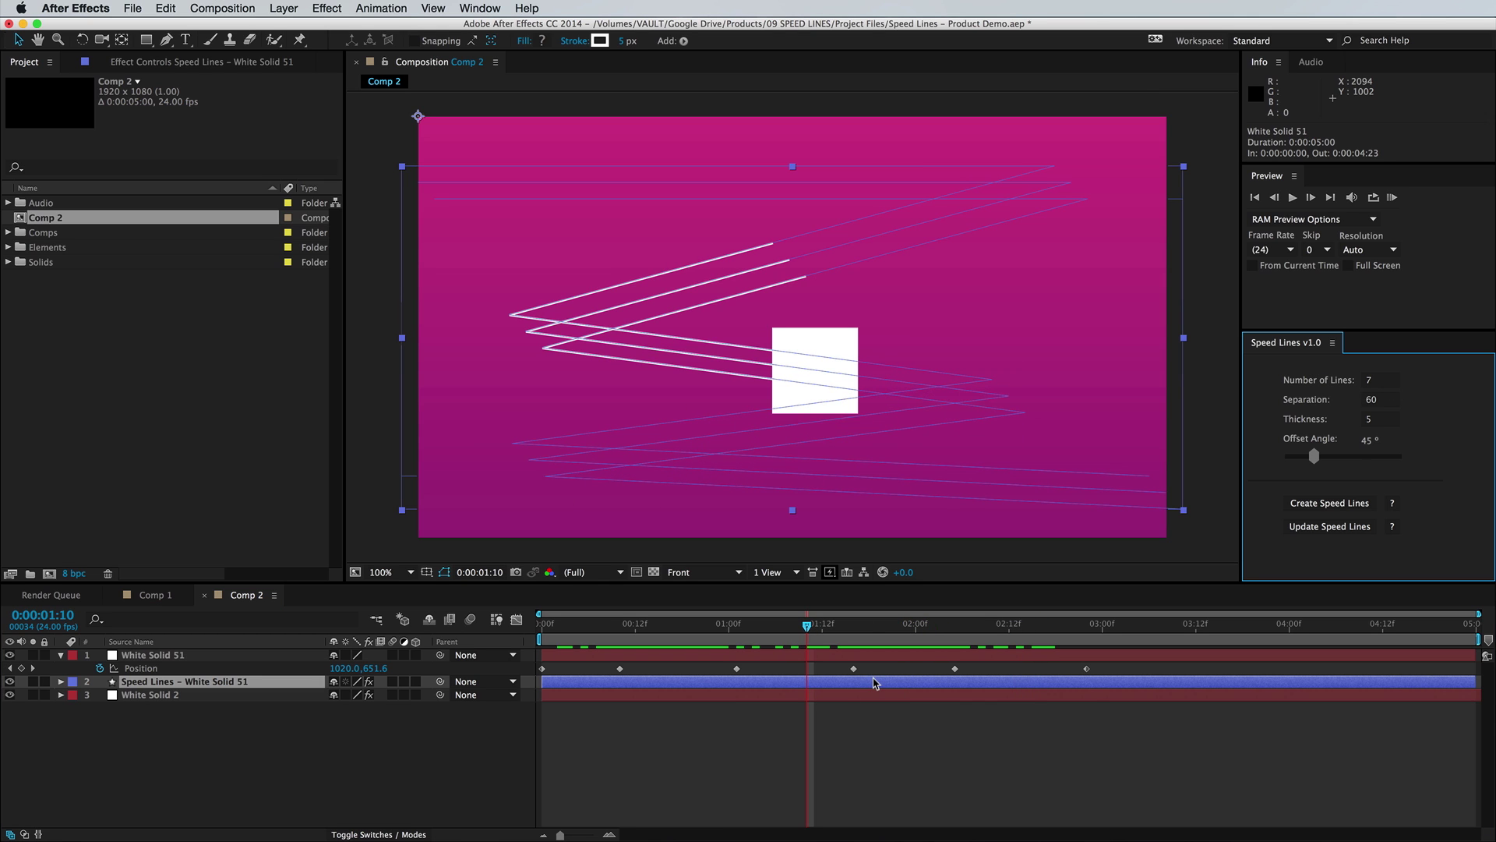
{"action": "left_click", "coordinate": [1318, 530]}
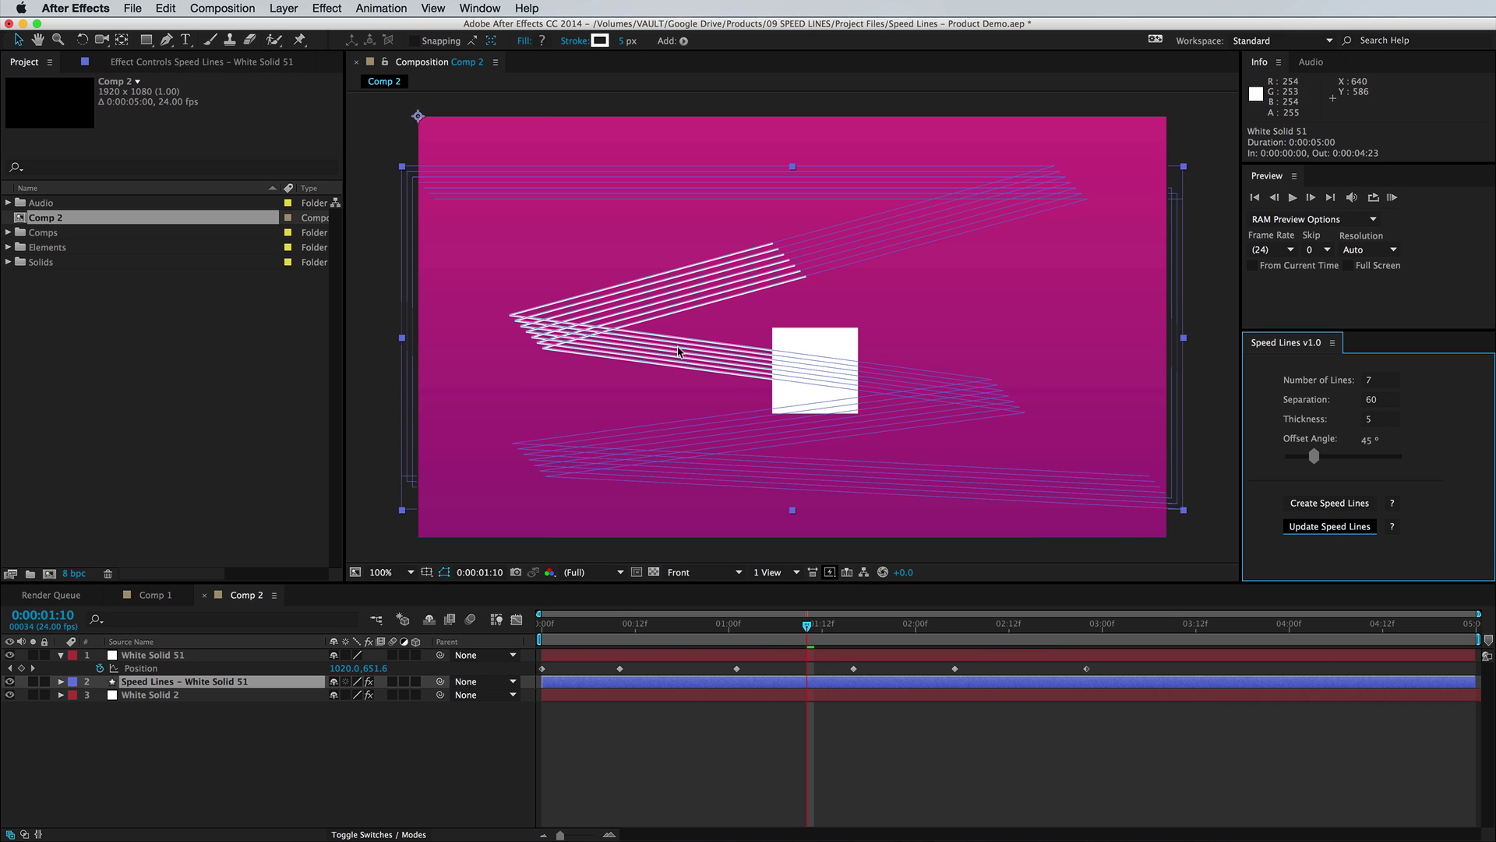
Step: Apply a Separation of 85 to the speed lines and check the result
{"action": "left_click", "coordinate": [1375, 402]}
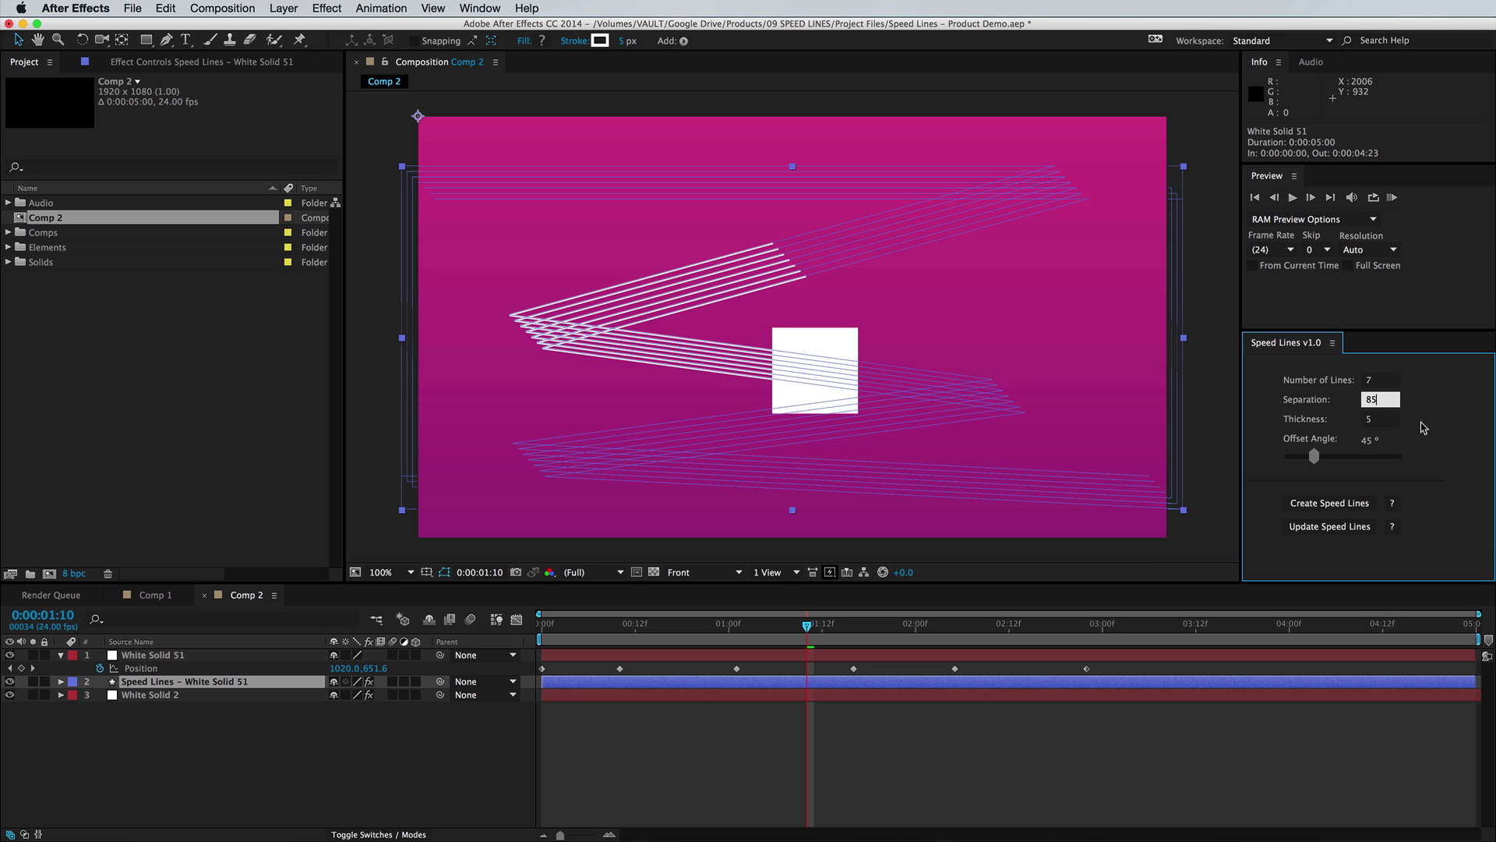
{"action": "left_click", "coordinate": [1328, 525]}
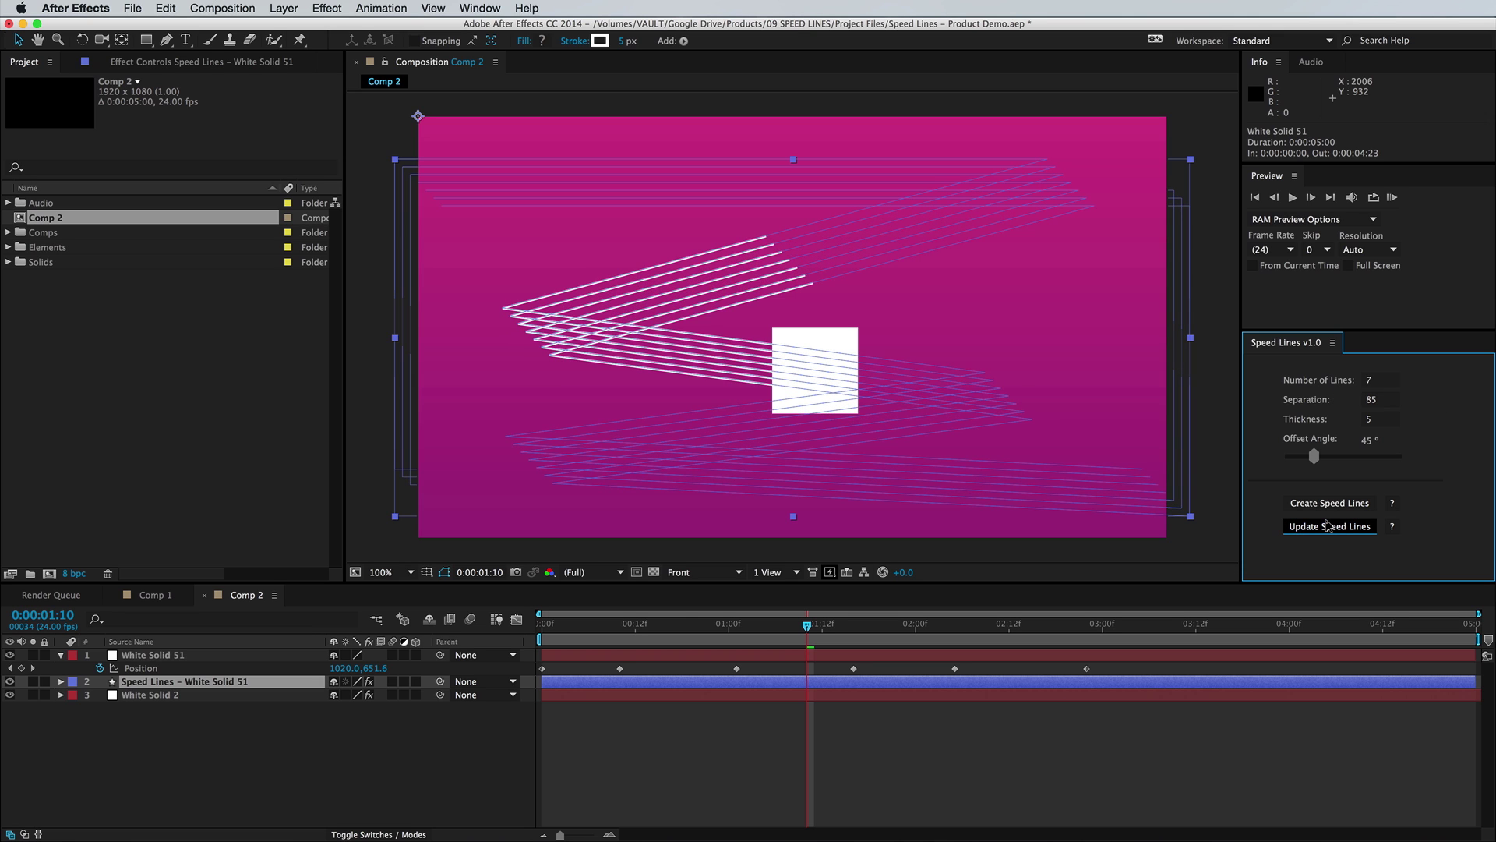
{"action": "left_click_drag", "start_coordinate": [559, 641], "coordinate": [814, 644]}
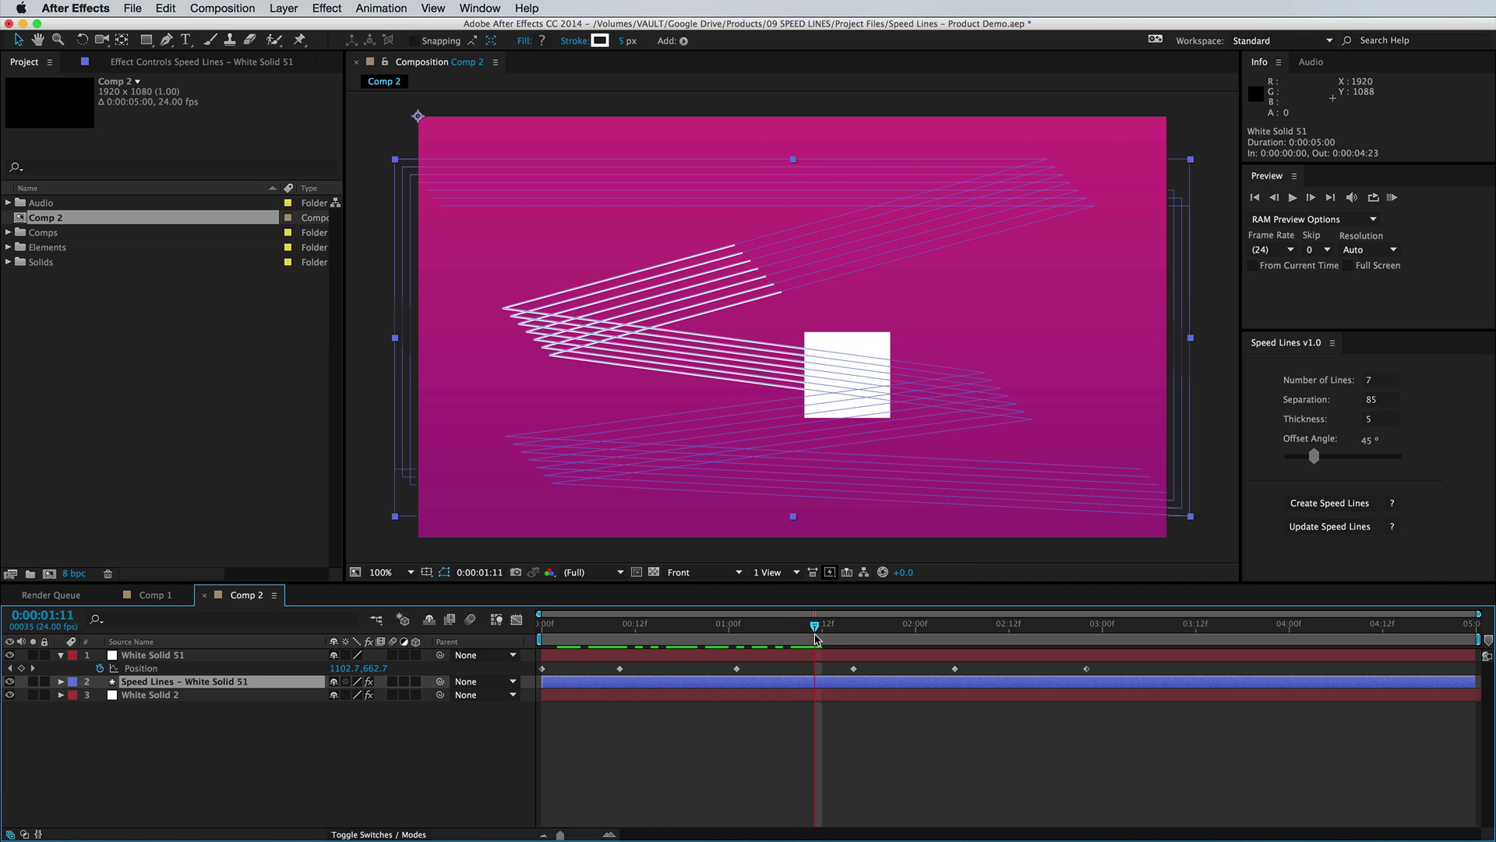
Step: Set the square's Position keyframes to Continuous Bezier spatial interpolation
{"action": "left_click", "coordinate": [174, 656]}
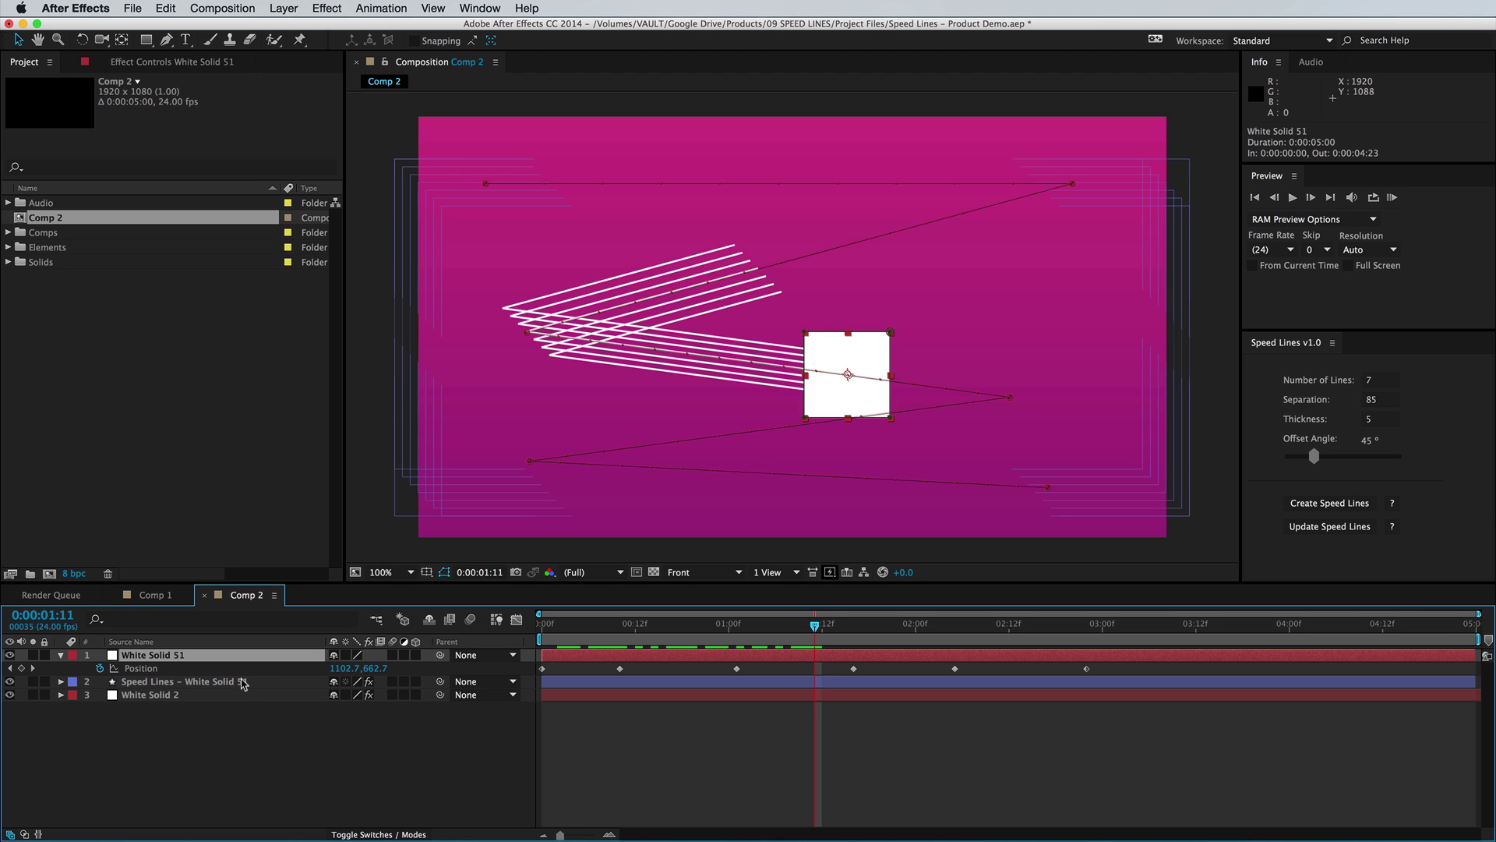
{"action": "key", "text": "p"}
{"action": "key", "text": "p"}
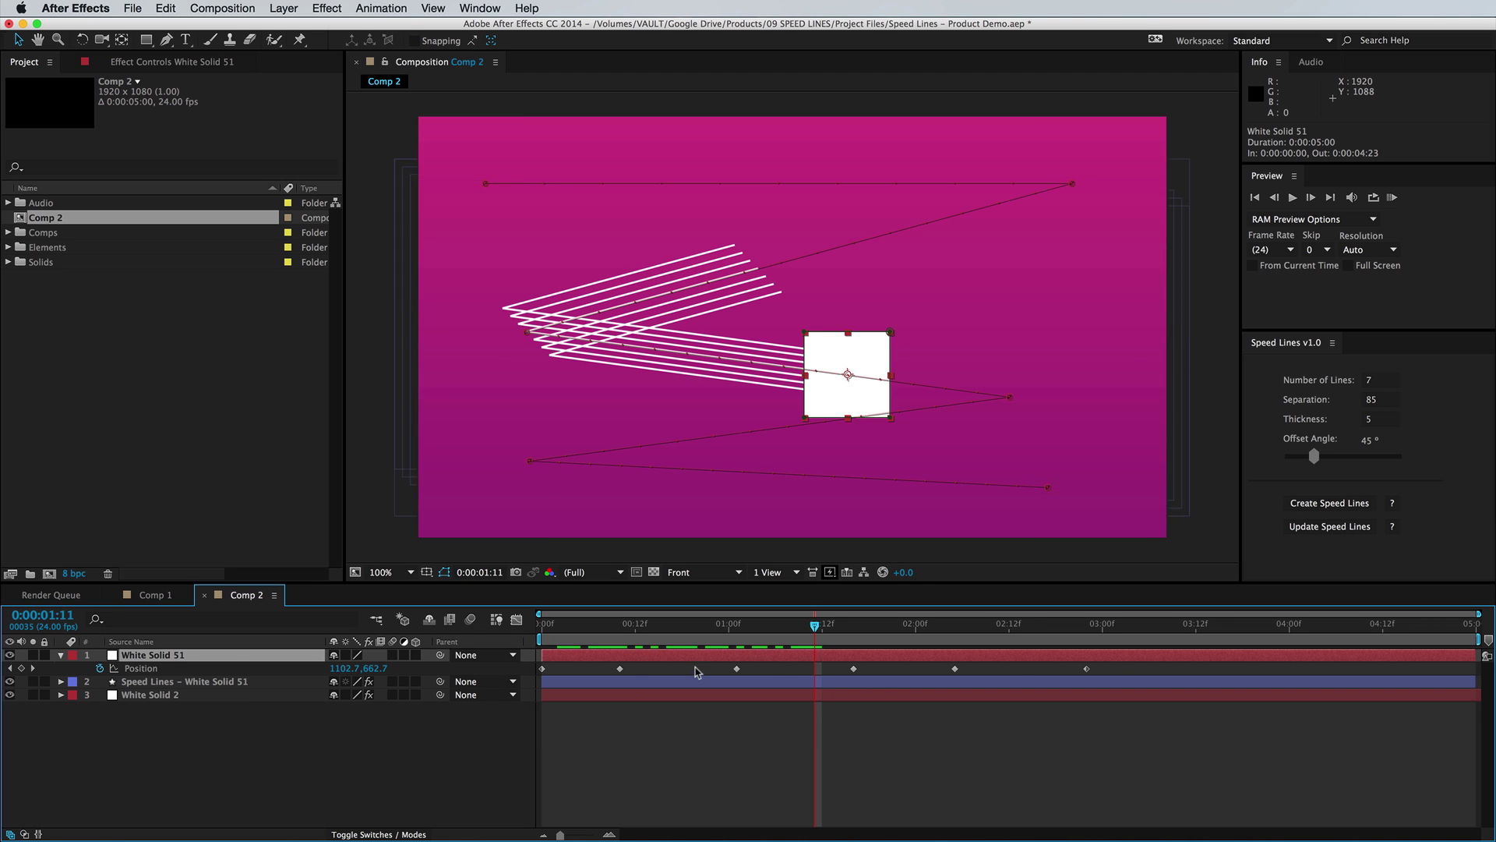
{"action": "left_click_drag", "start_coordinate": [1121, 675], "coordinate": [536, 669]}
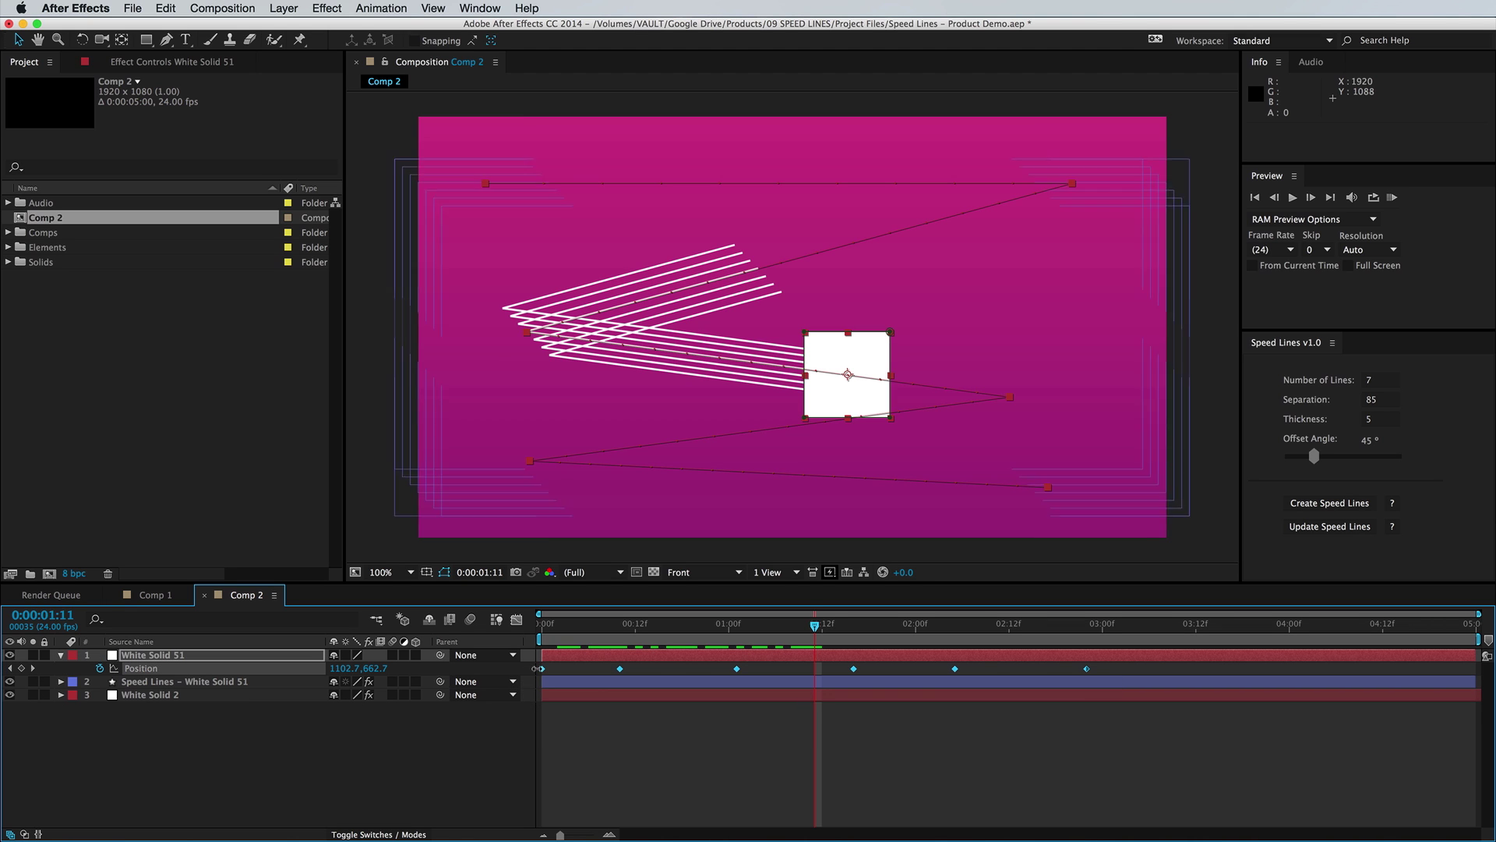
{"action": "right_click", "coordinate": [619, 668]}
{"action": "left_click", "coordinate": [750, 805]}
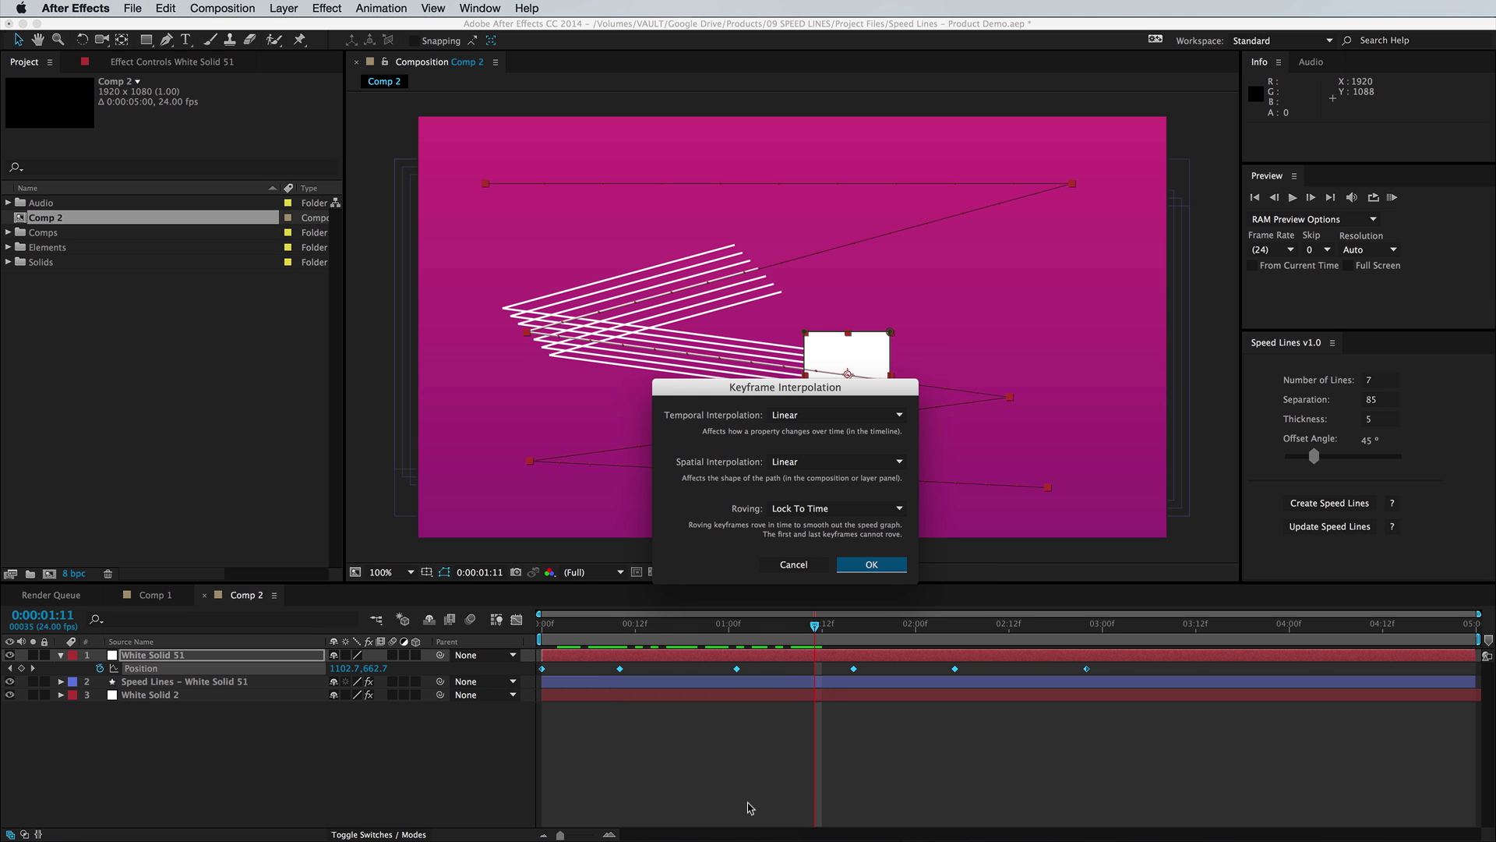
{"action": "left_click", "coordinate": [889, 463]}
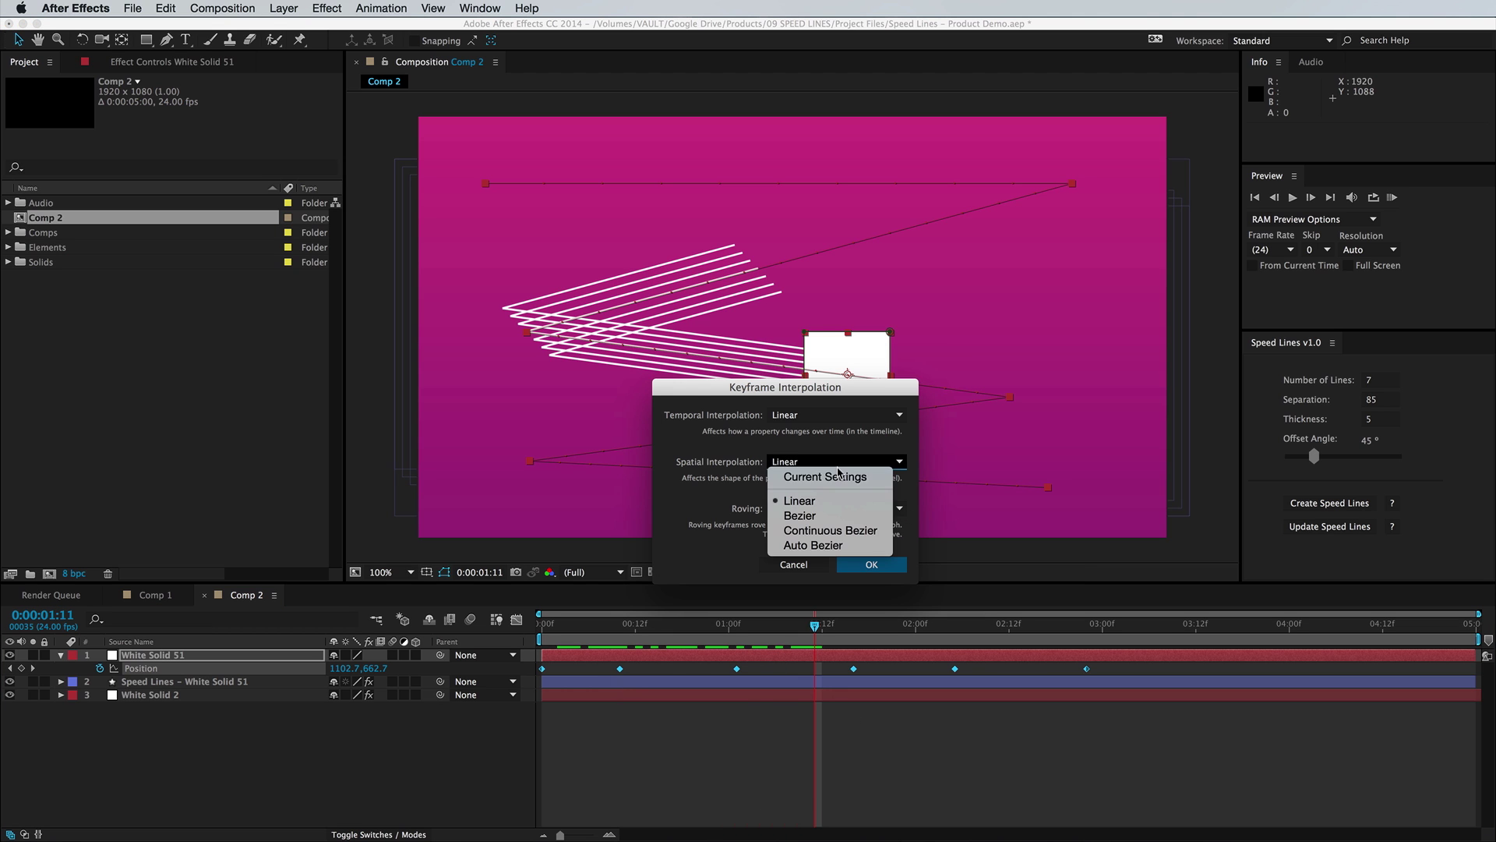
{"action": "left_click", "coordinate": [824, 529]}
{"action": "left_click", "coordinate": [871, 564]}
Step: Return to 0:00:00:22, select the Speed Lines layer and update the speed lines
{"action": "left_click_drag", "start_coordinate": [814, 624], "coordinate": [709, 629]}
{"action": "left_click", "coordinate": [699, 683]}
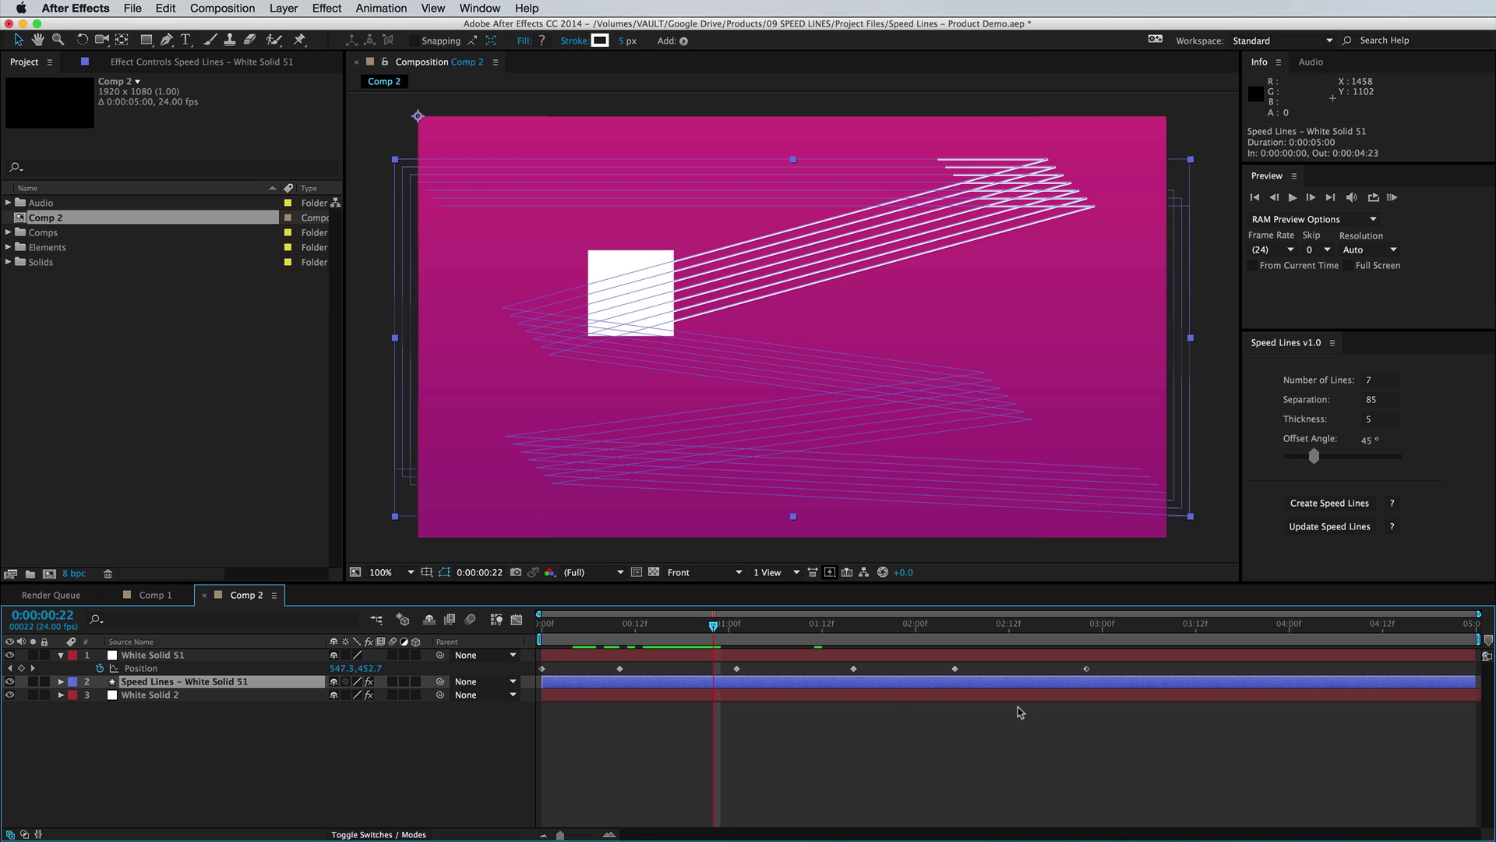
{"action": "left_click", "coordinate": [1344, 532]}
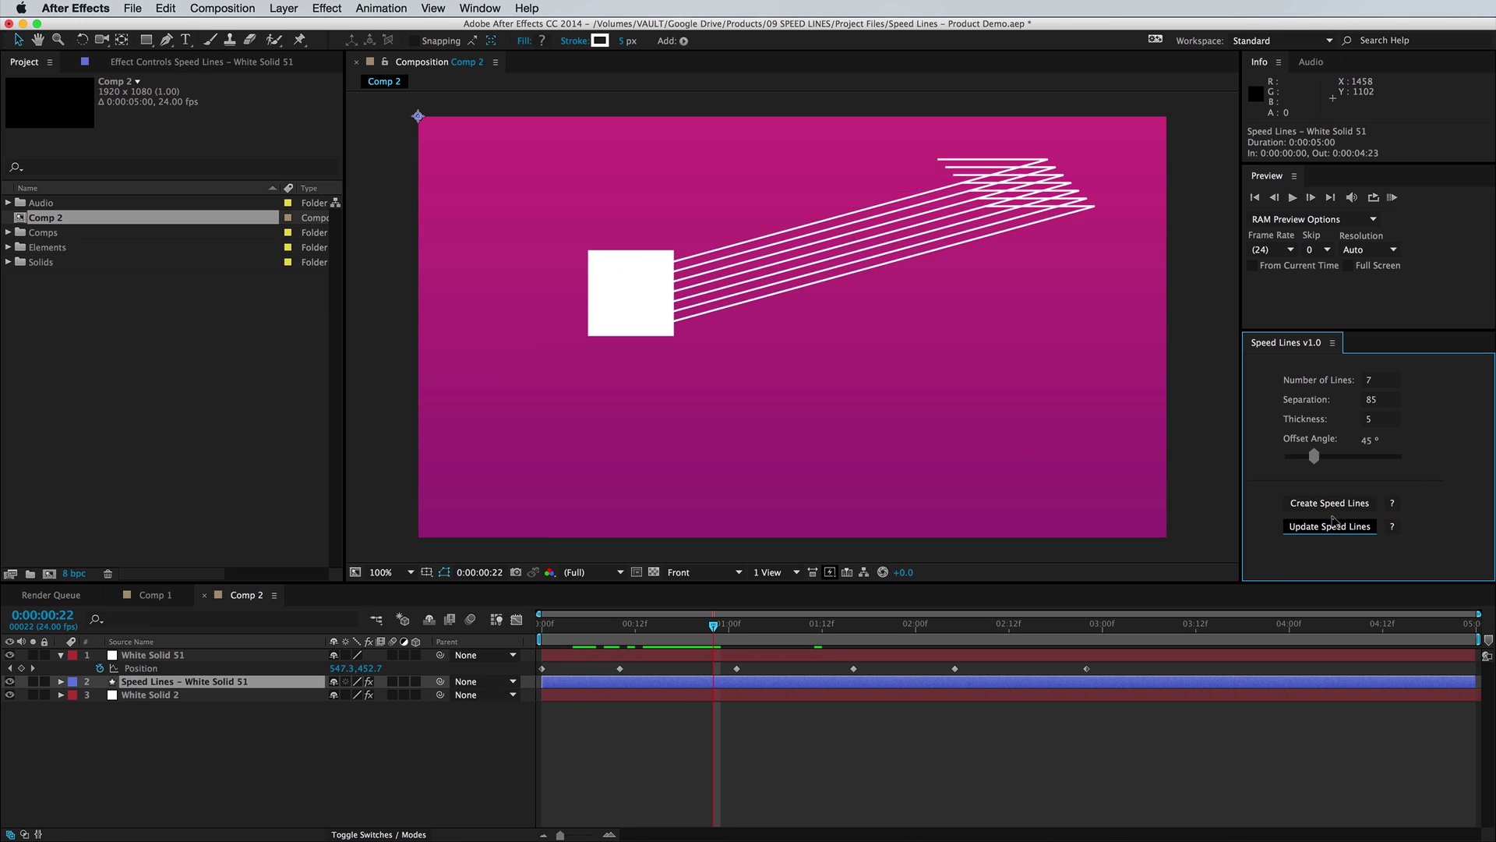
Step: Preview the curved speed lines and show their Length 20 and Offset 0 effect settings
{"action": "left_click", "coordinate": [800, 762]}
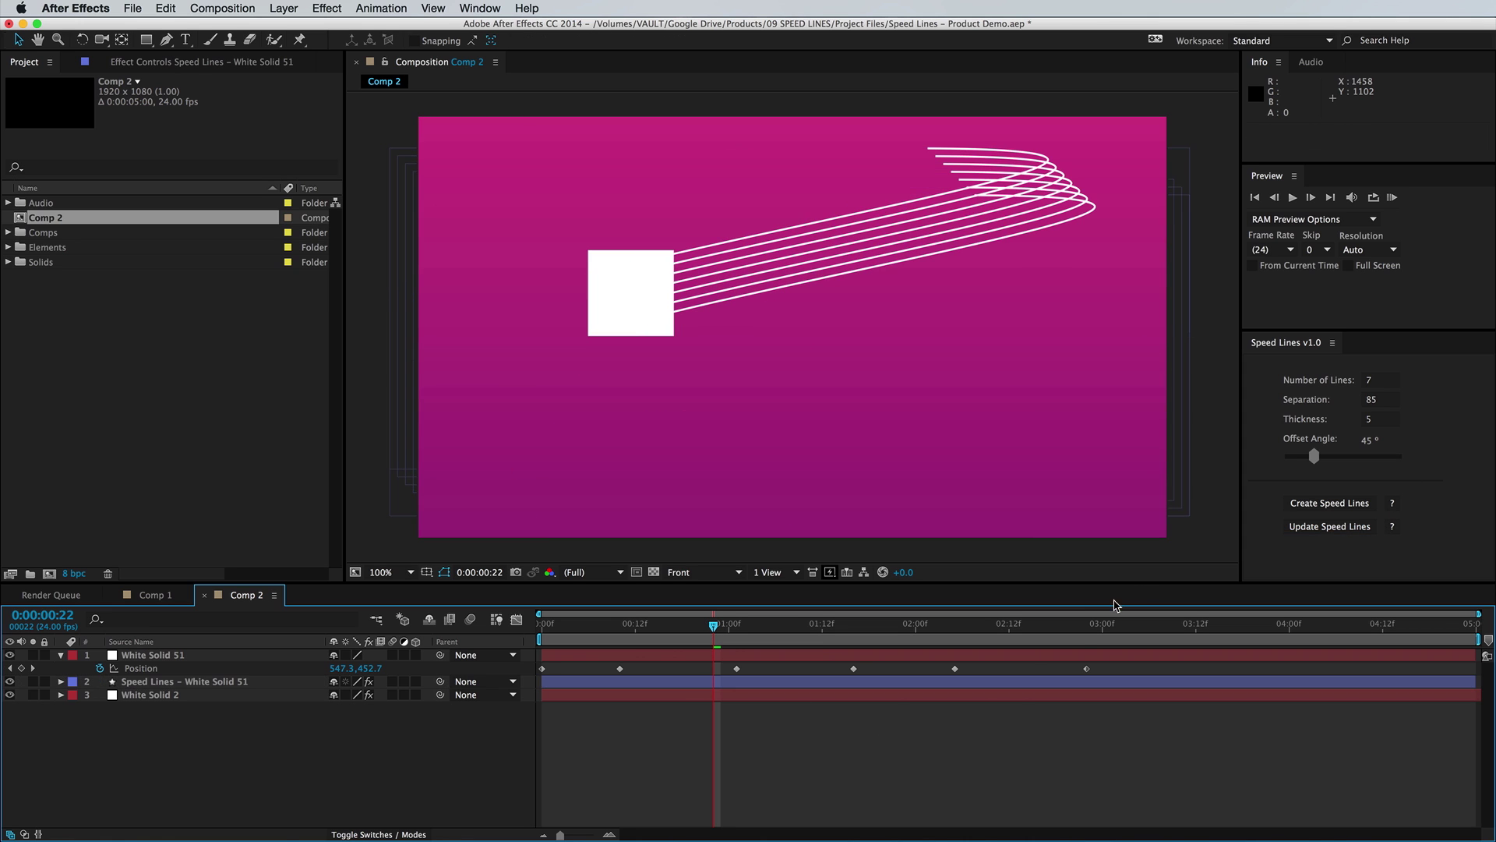
{"action": "left_click_drag", "start_coordinate": [1078, 633], "coordinate": [822, 623]}
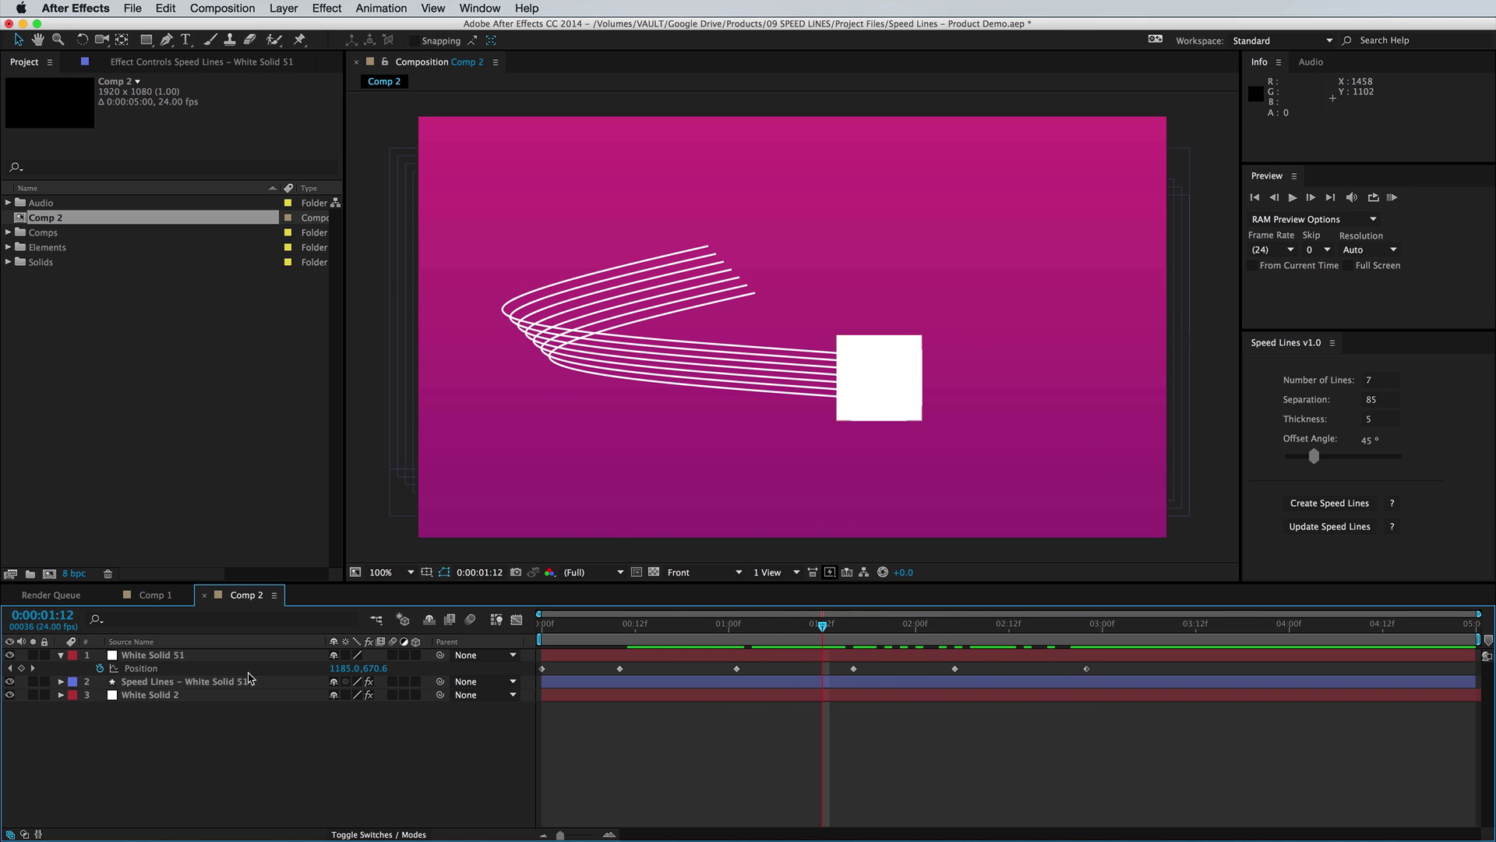
{"action": "left_click", "coordinate": [240, 683]}
{"action": "left_click", "coordinate": [148, 63]}
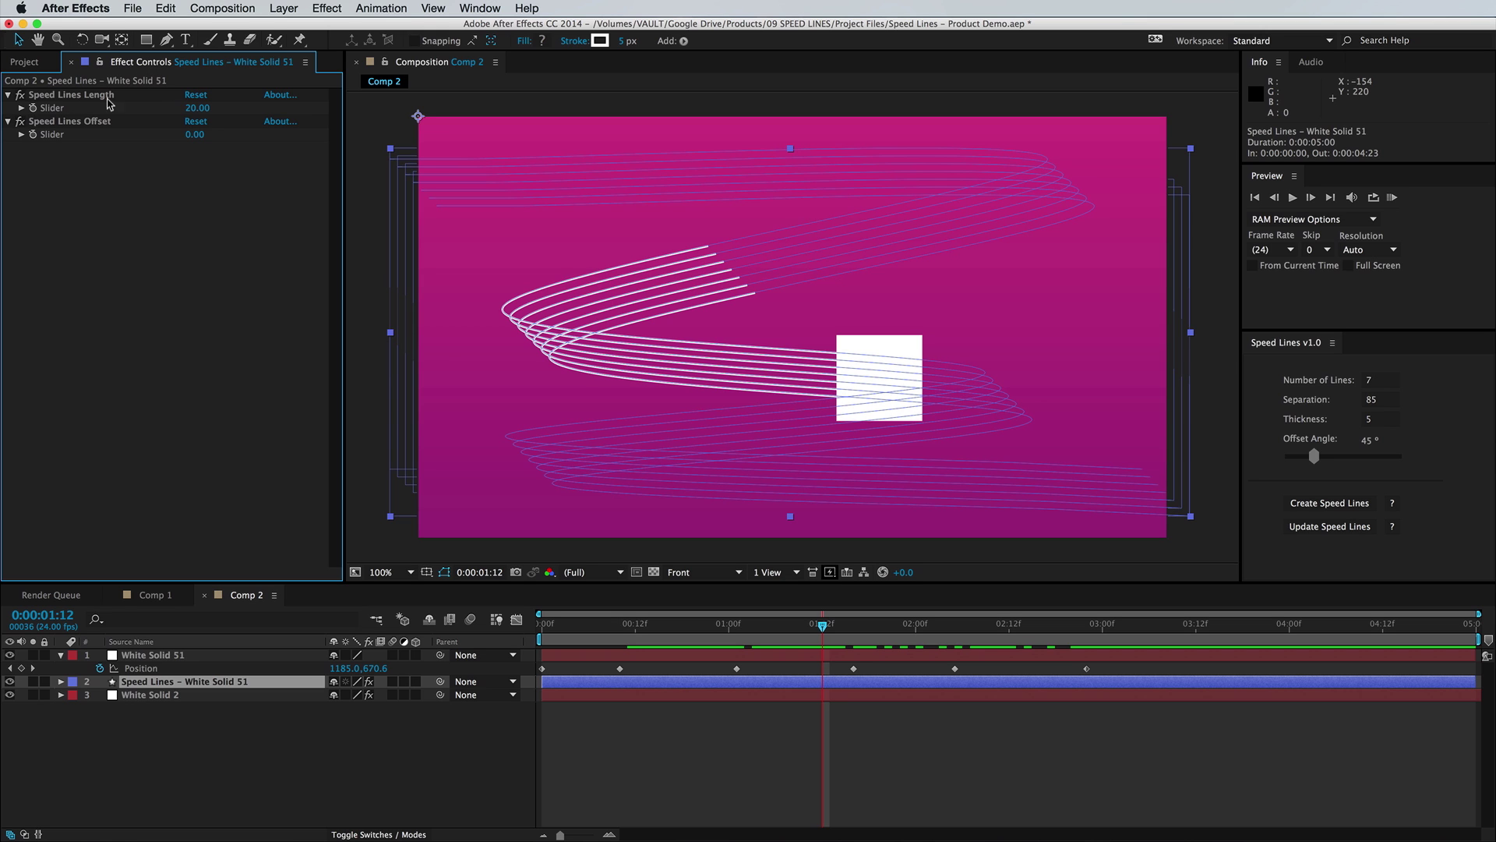
Step: Set Speed Lines Length to 5 and Offset to 0, then deselect the layer
{"action": "mouse_move", "coordinate": [189, 109]}
{"action": "left_mouse_down"}
{"action": "mouse_move", "coordinate": [170, 108]}
{"action": "mouse_move", "coordinate": [219, 106]}
{"action": "mouse_move", "coordinate": [184, 107]}
{"action": "left_mouse_up"}
{"action": "left_click_drag", "start_coordinate": [596, 625], "coordinate": [822, 647]}
{"action": "mouse_move", "coordinate": [192, 135]}
{"action": "left_mouse_down"}
{"action": "mouse_move", "coordinate": [152, 132]}
{"action": "mouse_move", "coordinate": [236, 140]}
{"action": "mouse_move", "coordinate": [201, 144]}
{"action": "left_mouse_up"}
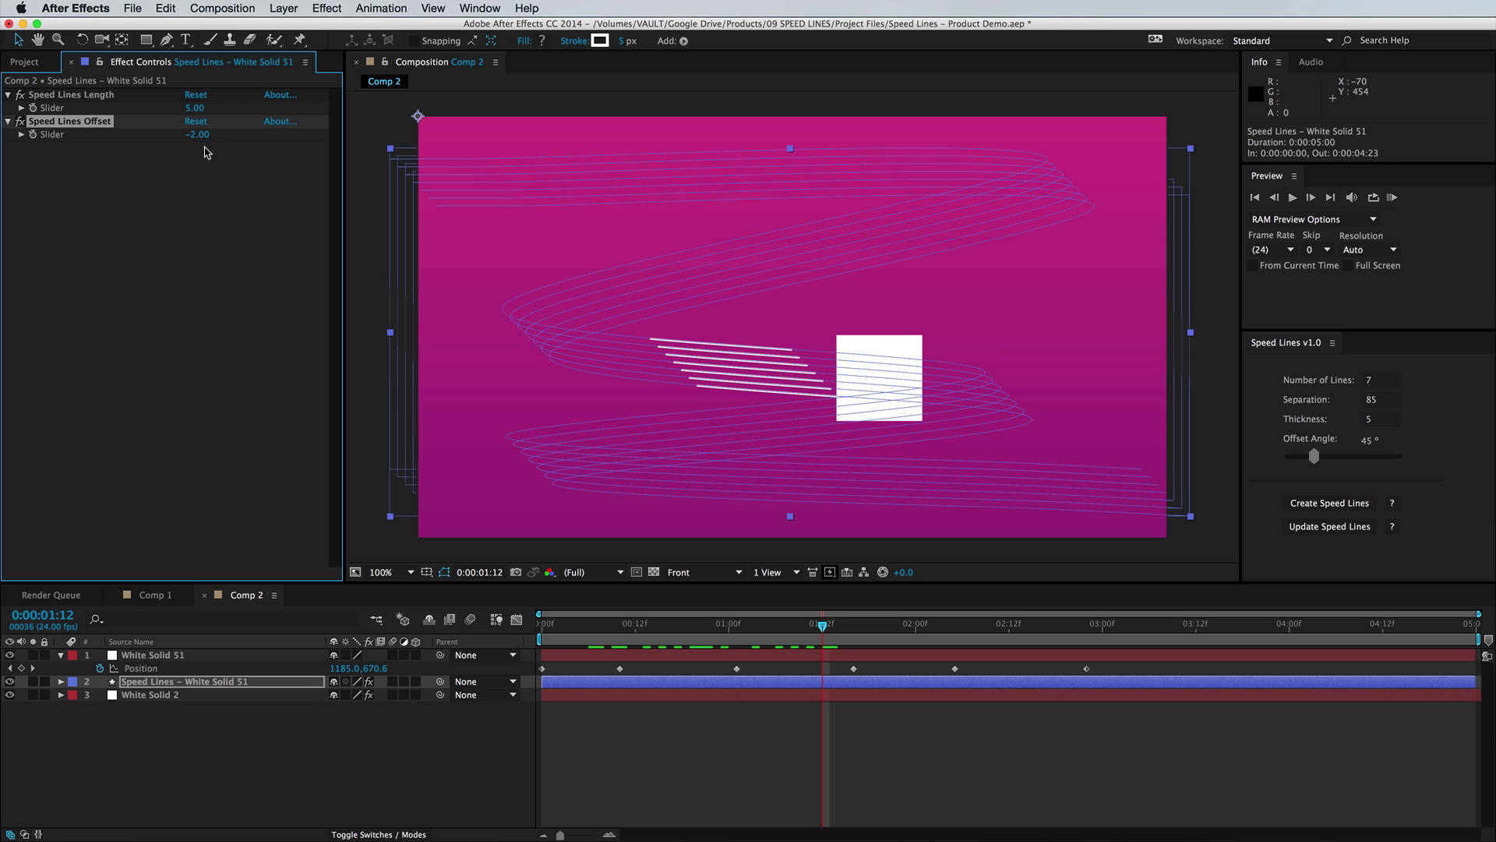
{"action": "left_click", "coordinate": [196, 134]}
{"action": "type", "text": "0"}
{"action": "left_click", "coordinate": [241, 222]}
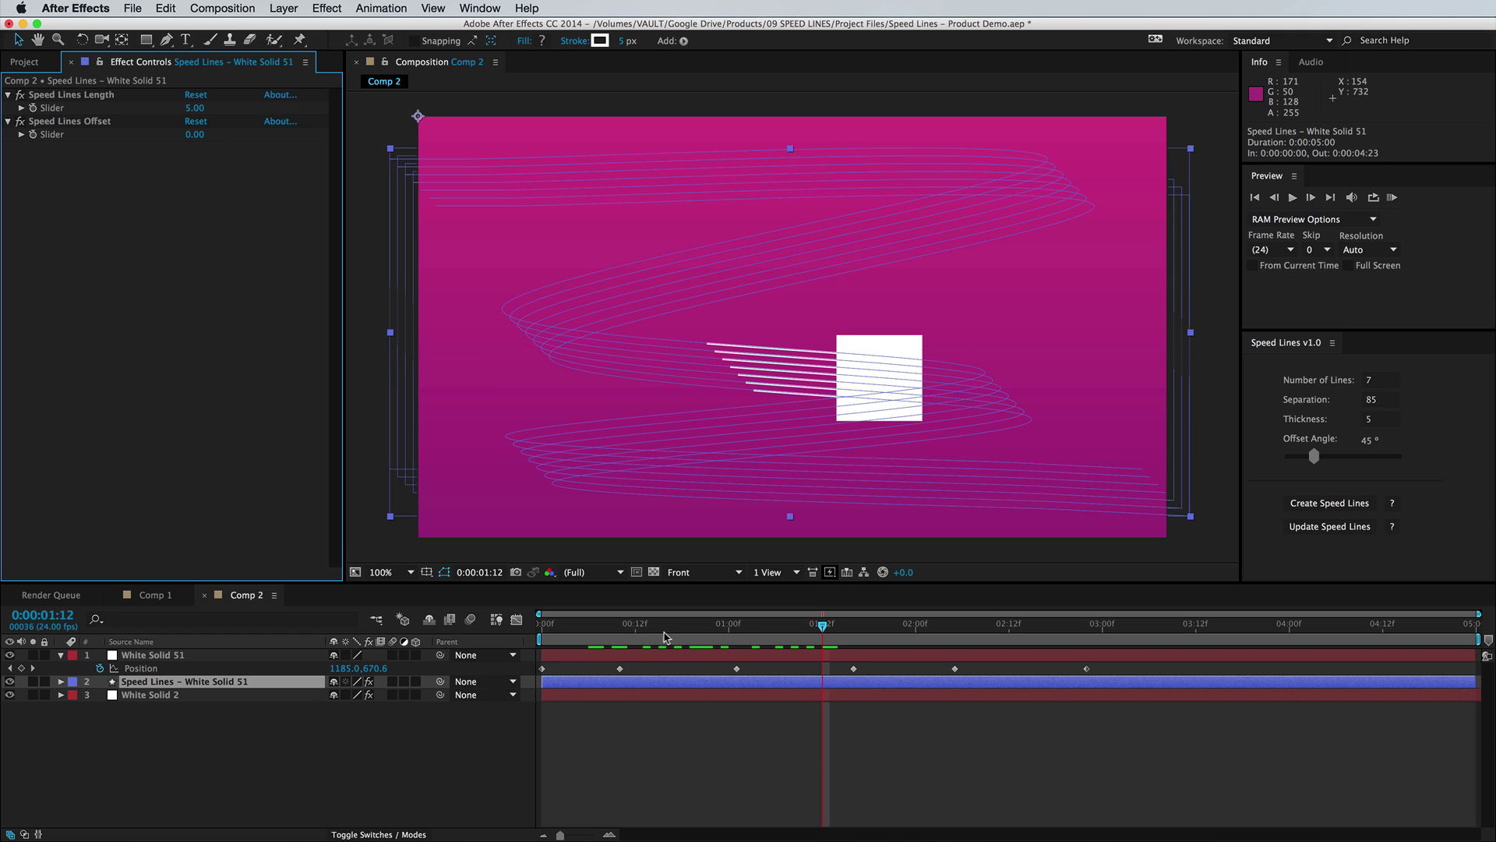
{"action": "left_click", "coordinate": [798, 754]}
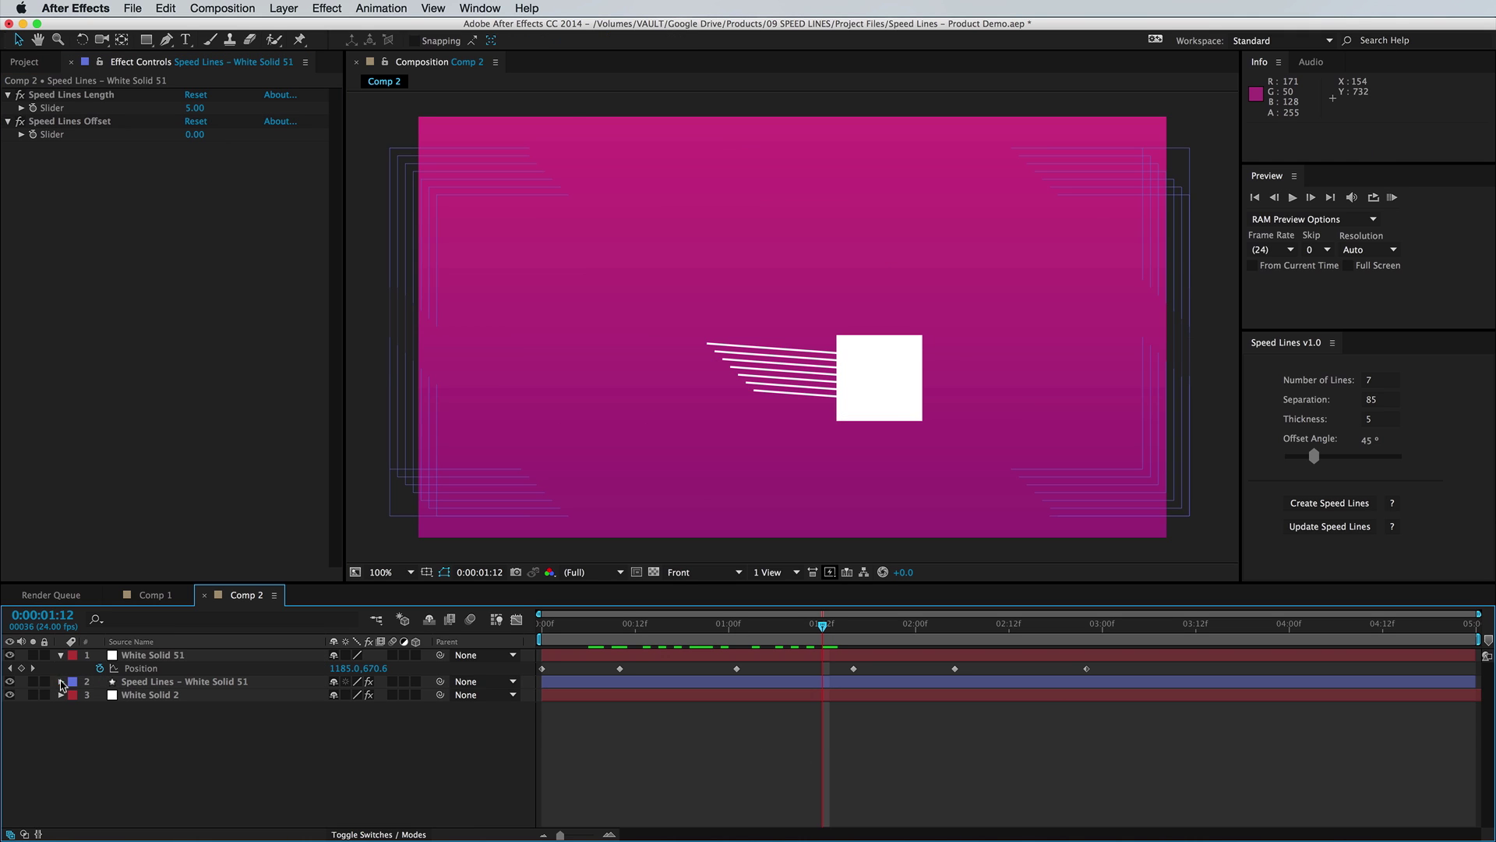
Step: Give the speed lines' Stroke 1 a Round Cap line cap
{"action": "left_click", "coordinate": [62, 682]}
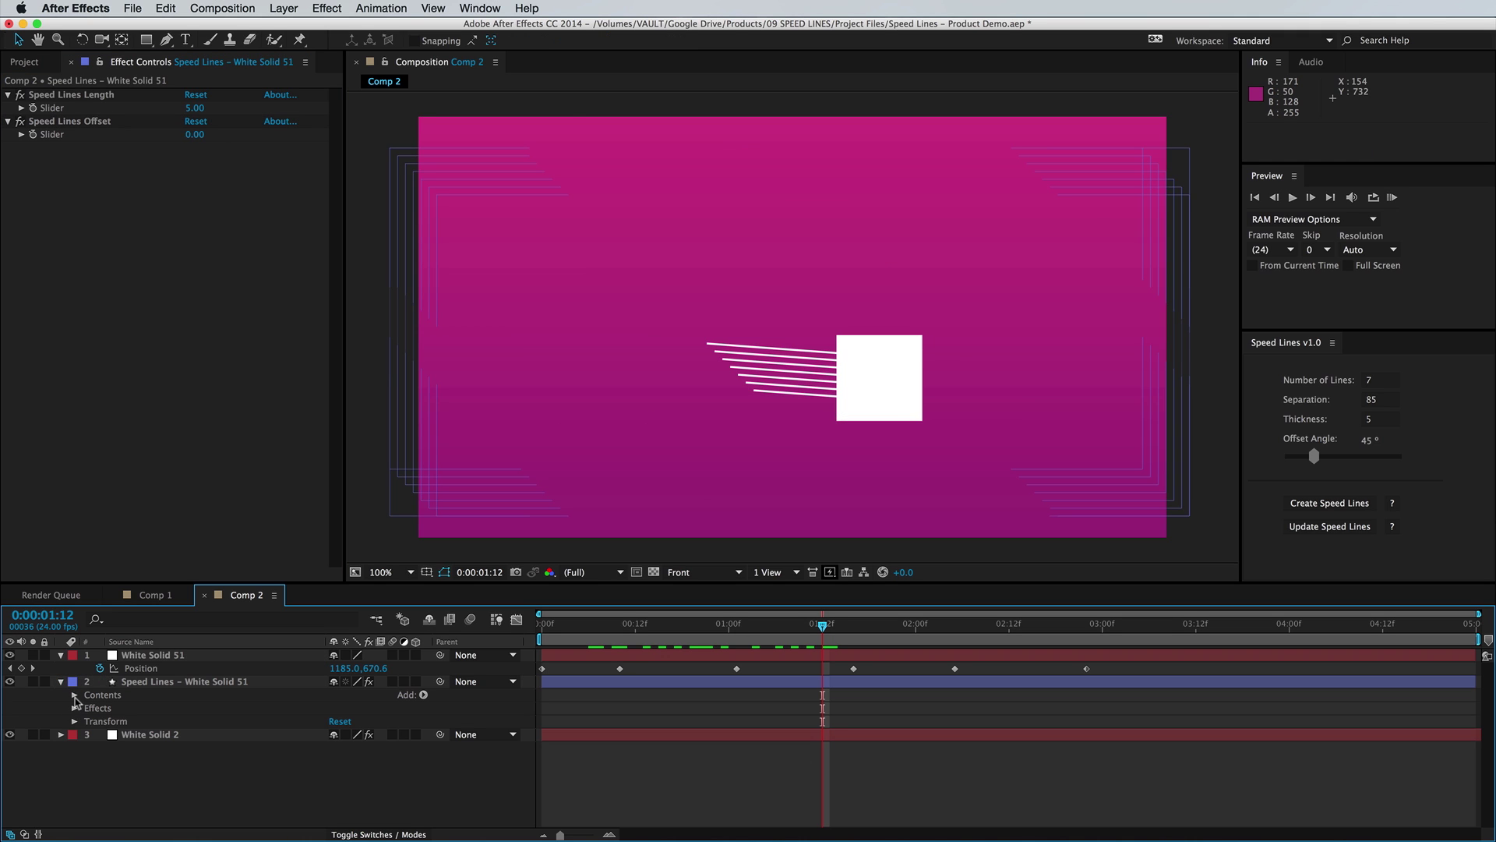
{"action": "left_click", "coordinate": [75, 695]}
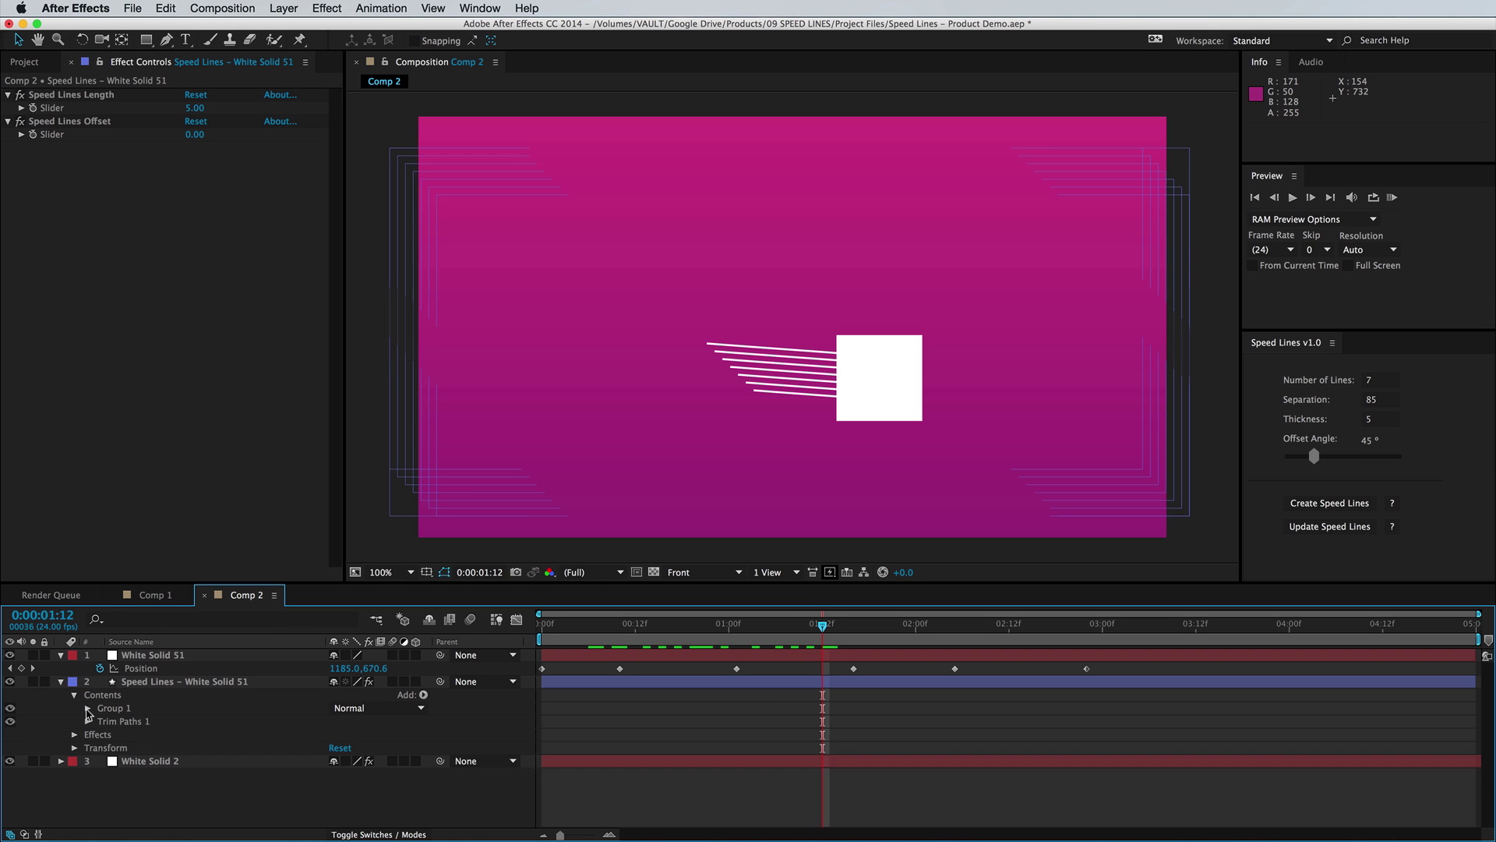
{"action": "left_click", "coordinate": [87, 708]}
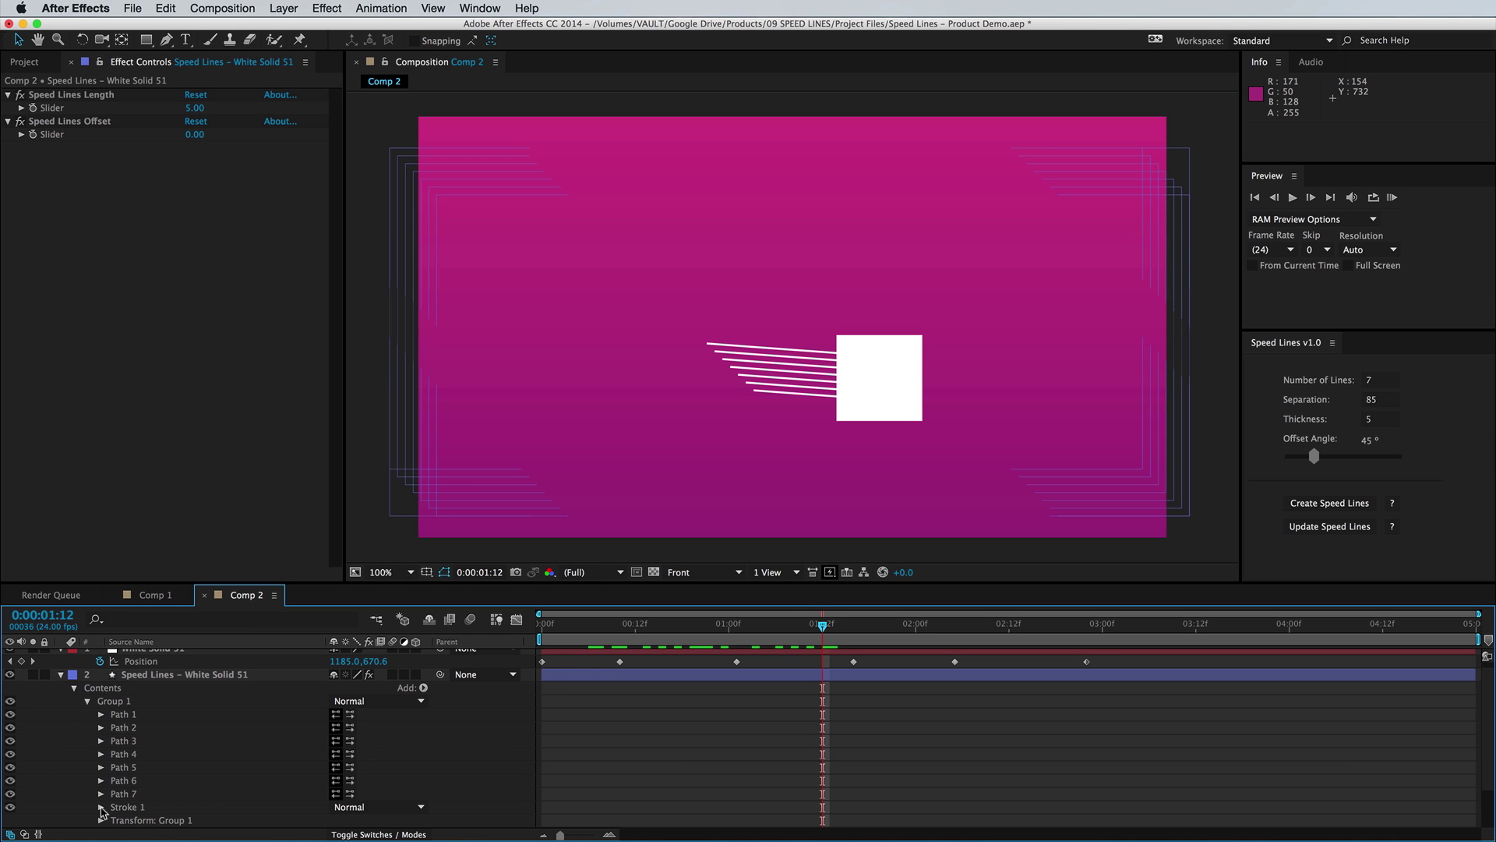
{"action": "left_click", "coordinate": [101, 808]}
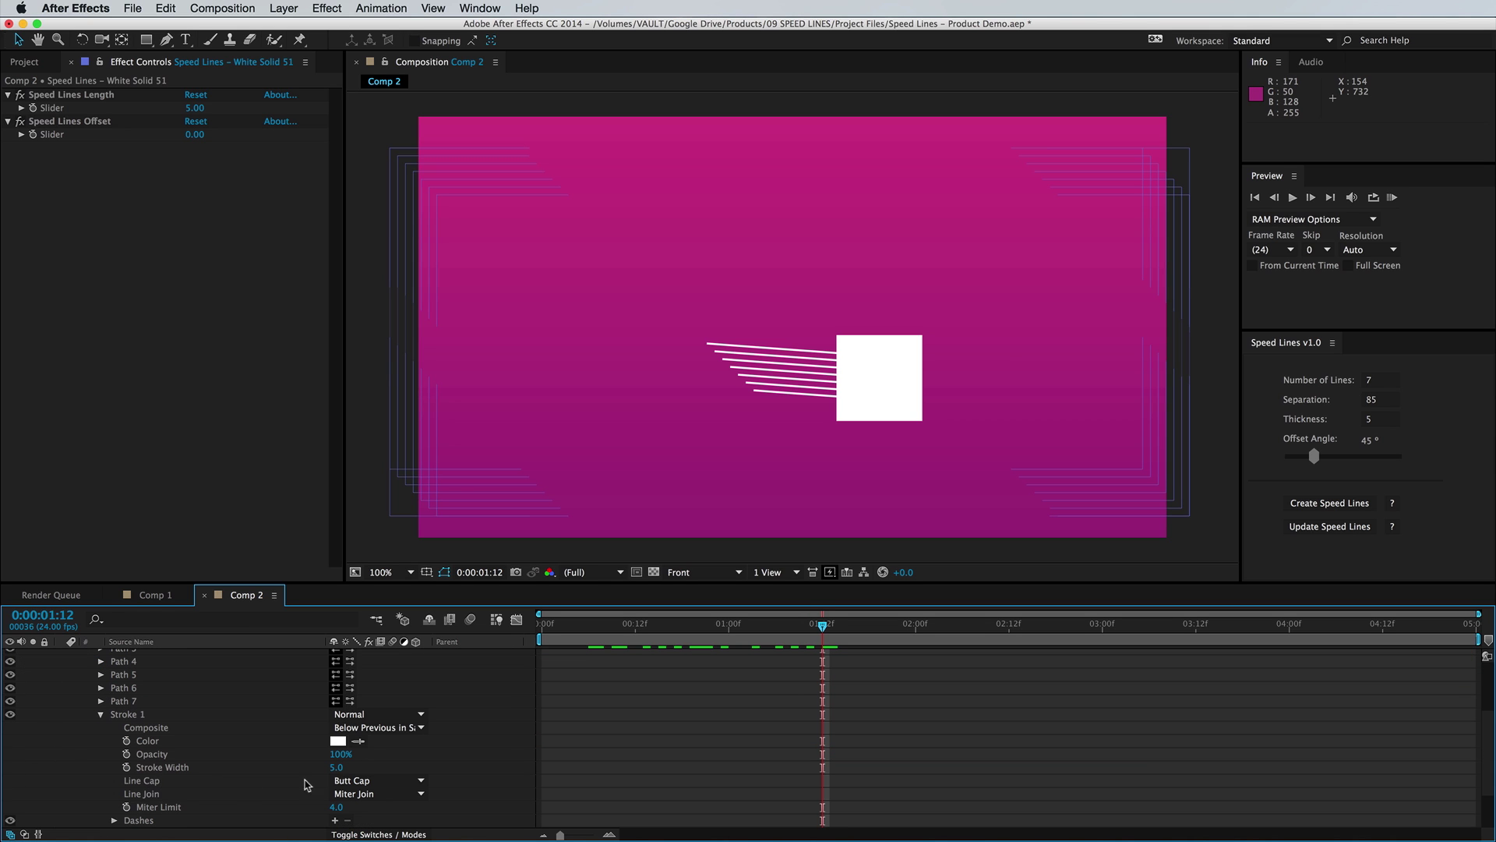
{"action": "left_click", "coordinate": [366, 780]}
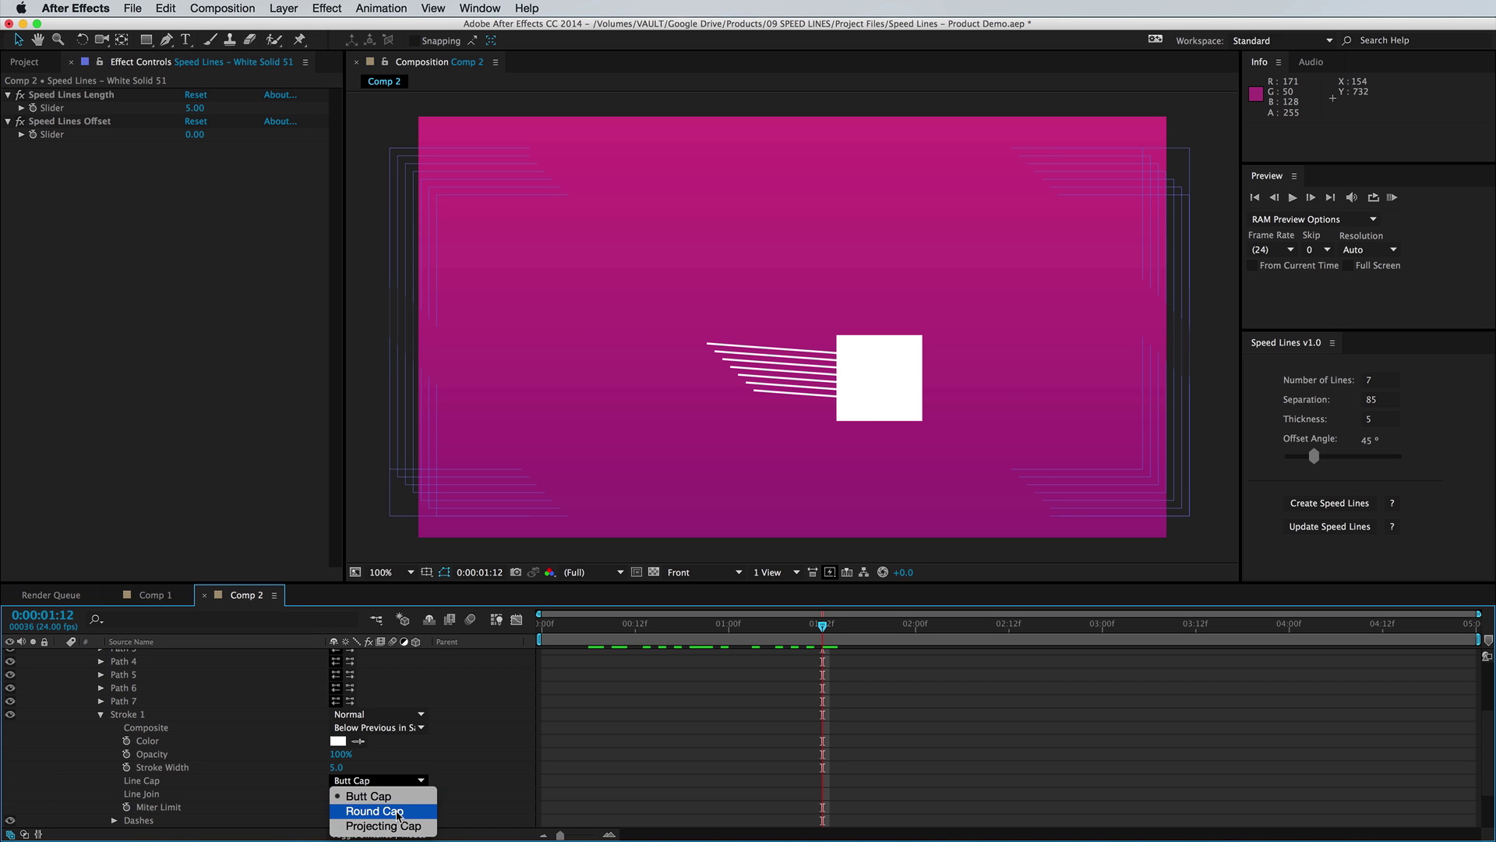
{"action": "left_click", "coordinate": [374, 811]}
Step: Add dashes to the stroke, lengthen them to 24, and raise Speed Lines Length to 24
{"action": "left_click_drag", "start_coordinate": [336, 767], "coordinate": [338, 767]}
{"action": "scroll", "coordinate": [413, 762], "scroll_direction": "down", "scroll_amount": 3}
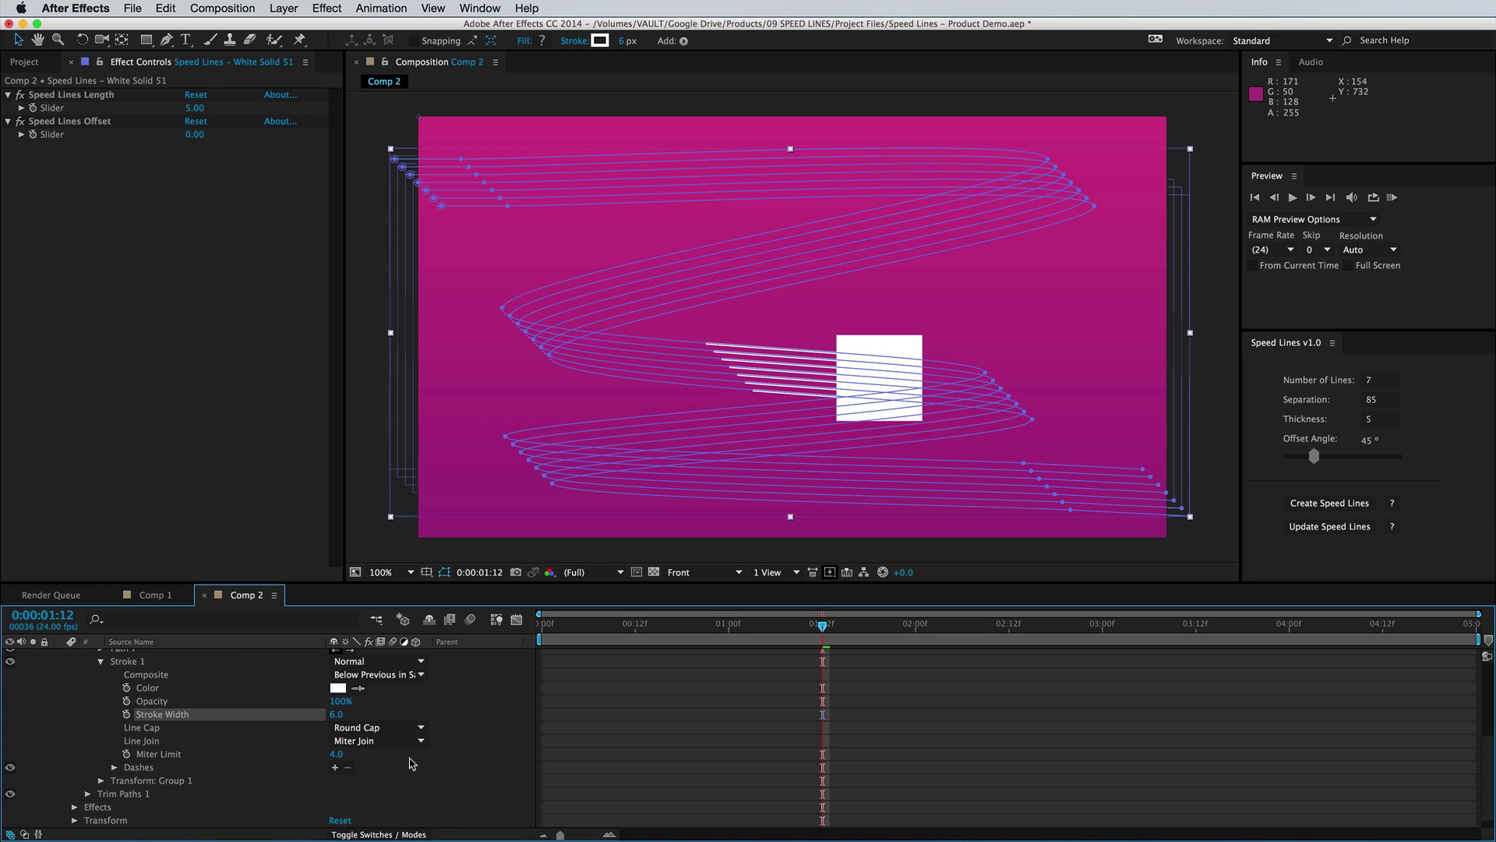
{"action": "left_click", "coordinate": [336, 768]}
{"action": "left_click_drag", "start_coordinate": [337, 780], "coordinate": [434, 796]}
{"action": "left_click_drag", "start_coordinate": [195, 108], "coordinate": [226, 133]}
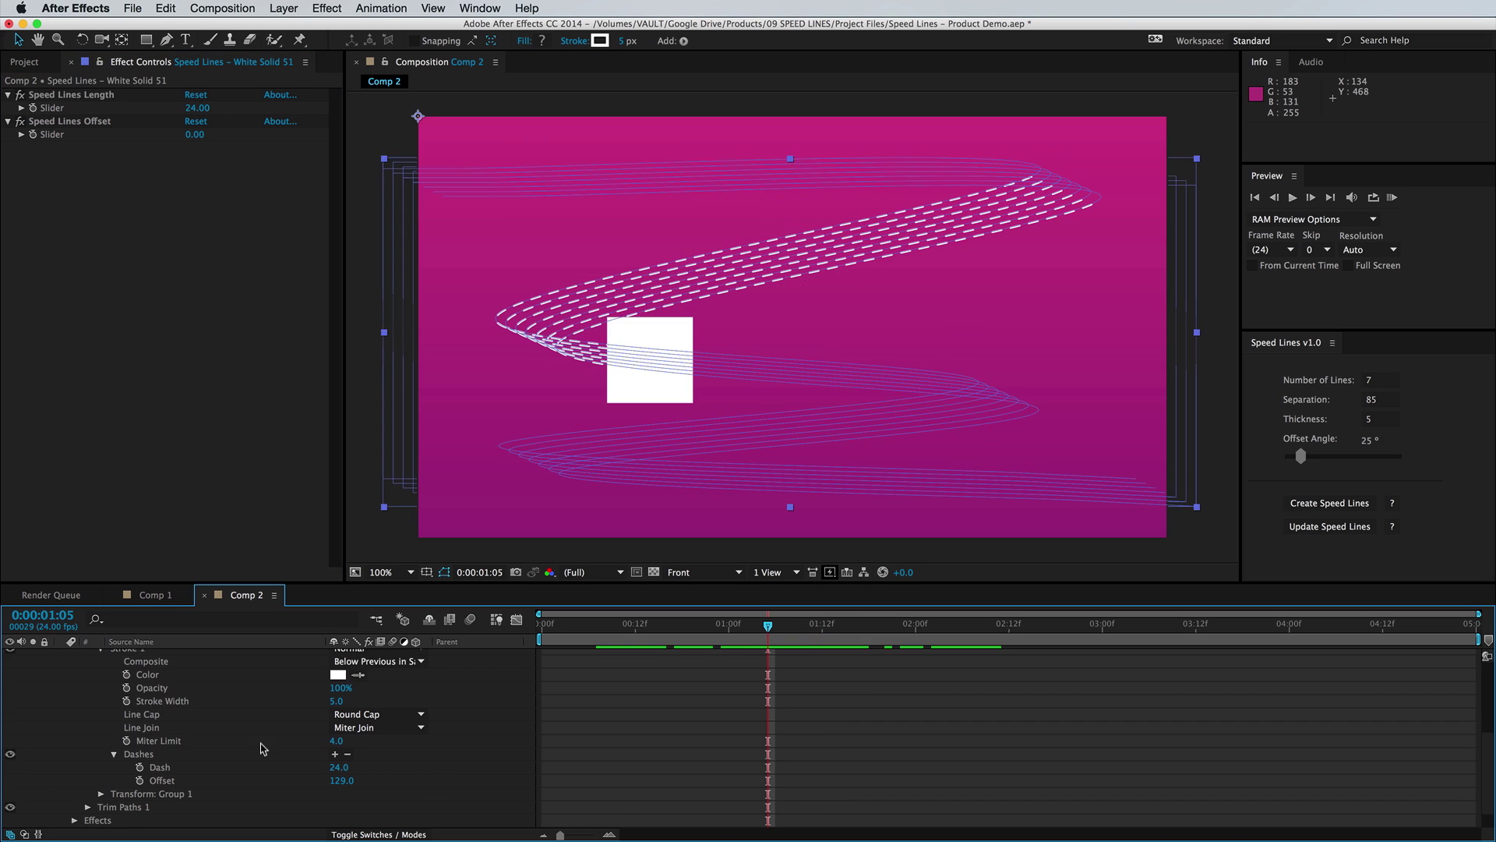
{"action": "left_click", "coordinate": [339, 714]}
Step: Set the speed lines' stroke width to 5
{"action": "type", "text": "5"}
{"action": "key", "text": "Return"}
{"action": "scroll", "coordinate": [363, 712], "scroll_direction": "up", "scroll_amount": 2}
{"action": "scroll", "coordinate": [434, 720], "scroll_direction": "up", "scroll_amount": 8}
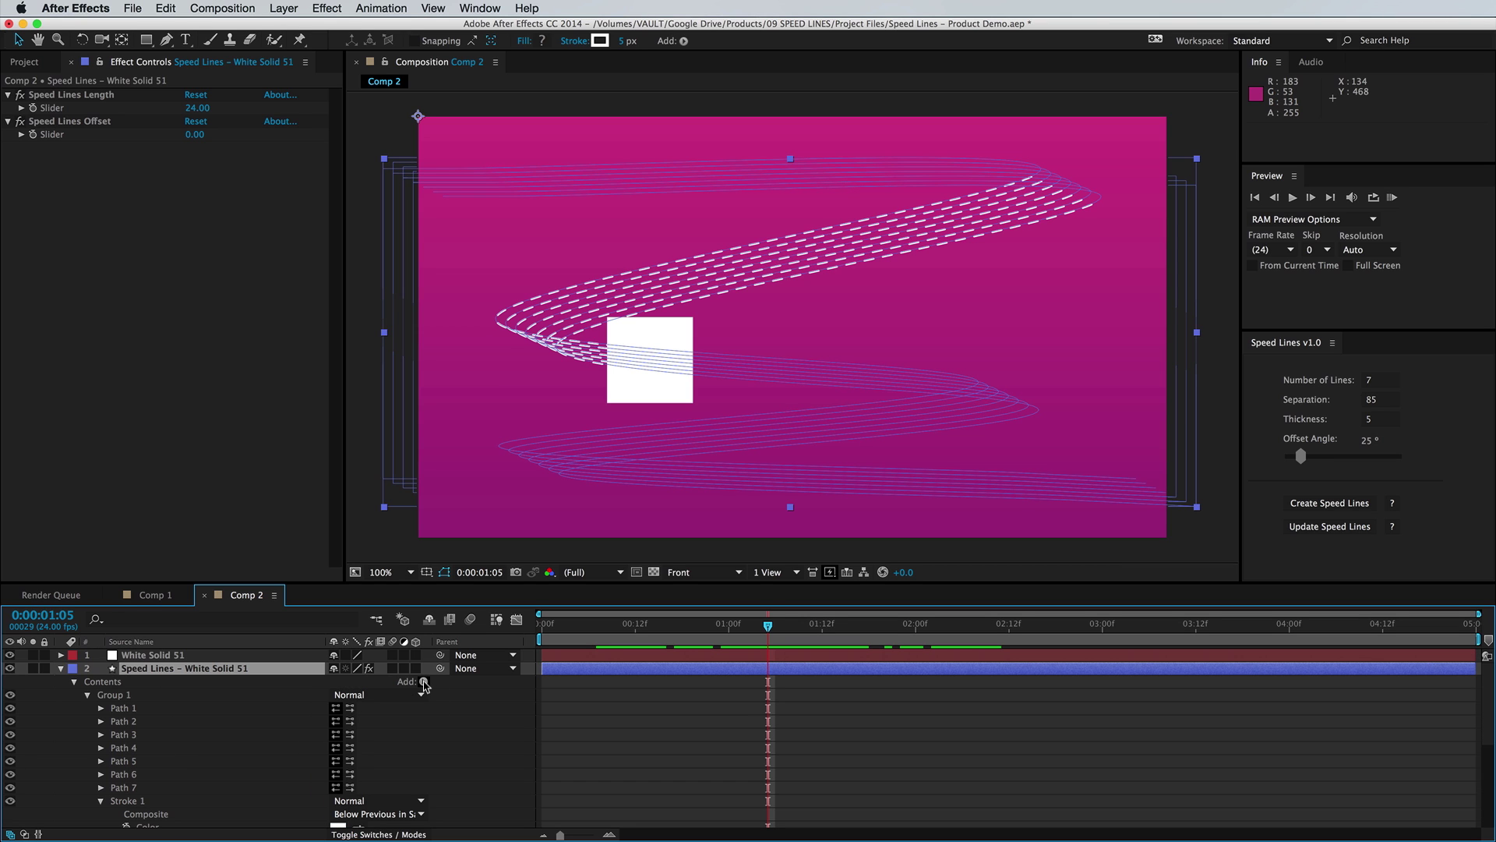
Step: Add a Zig Zag to the speed lines, increase its Size, and set Points to Smooth
{"action": "left_click", "coordinate": [424, 682]}
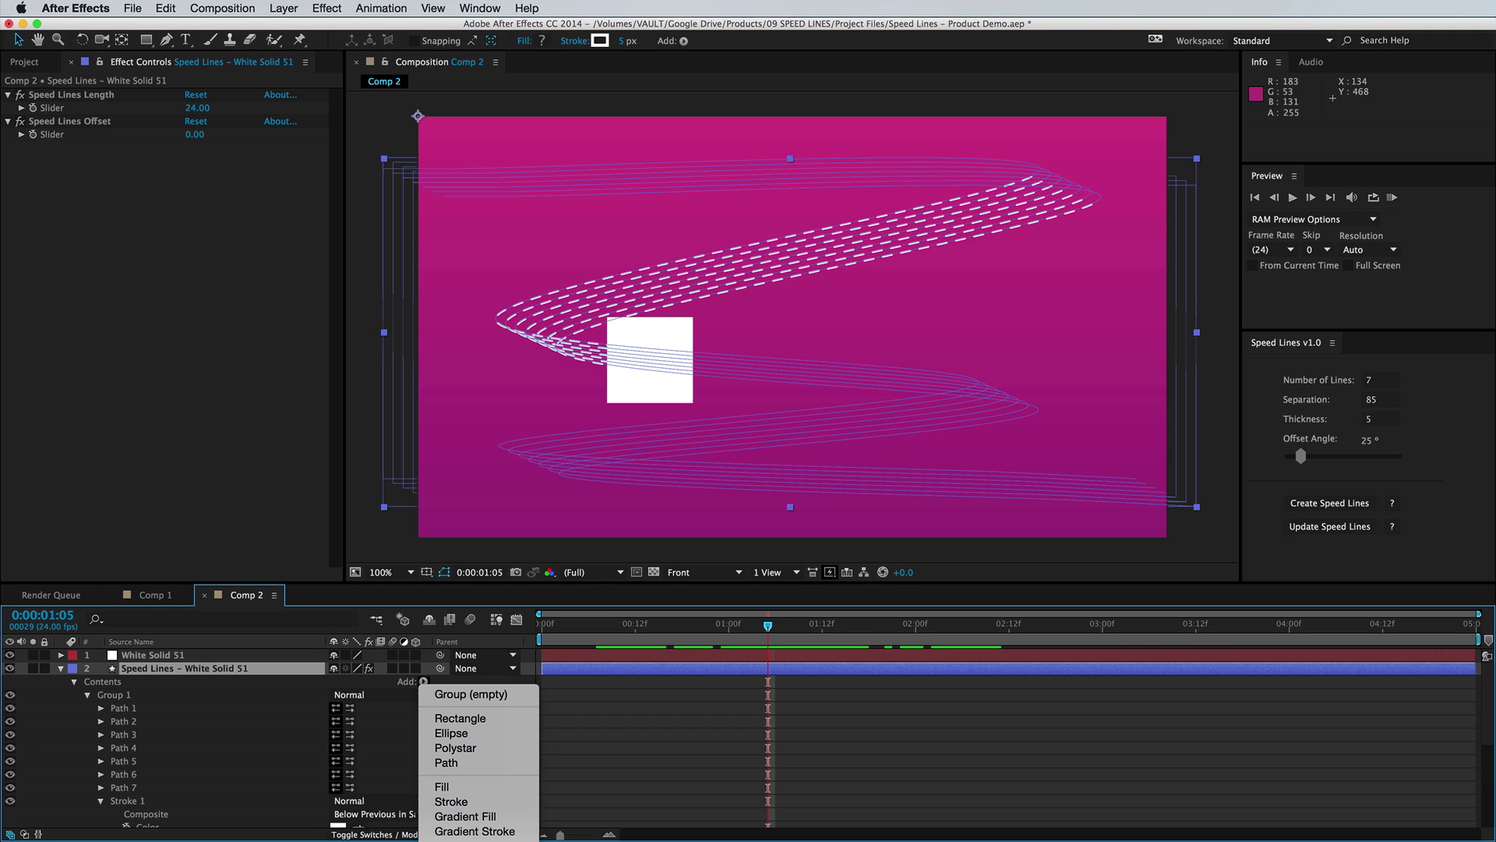
{"action": "left_click", "coordinate": [467, 831]}
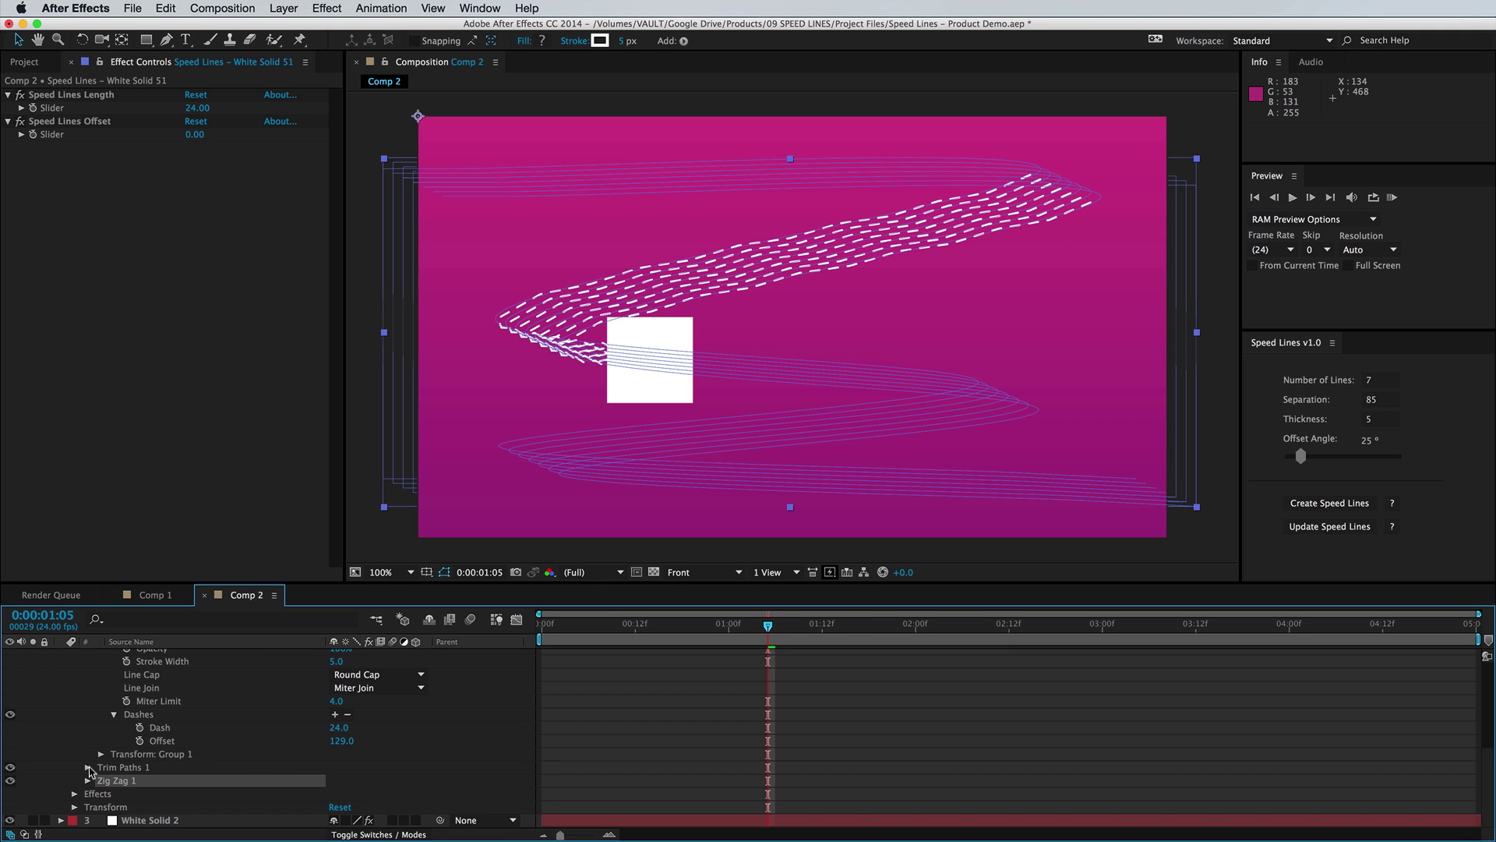
{"action": "left_click", "coordinate": [87, 780]}
{"action": "mouse_move", "coordinate": [334, 795]}
{"action": "left_mouse_down"}
{"action": "mouse_move", "coordinate": [347, 787]}
{"action": "mouse_move", "coordinate": [354, 822]}
{"action": "mouse_move", "coordinate": [350, 790]}
{"action": "mouse_move", "coordinate": [332, 794]}
{"action": "left_mouse_up"}
{"action": "left_click", "coordinate": [355, 821]}
{"action": "left_click", "coordinate": [359, 833]}
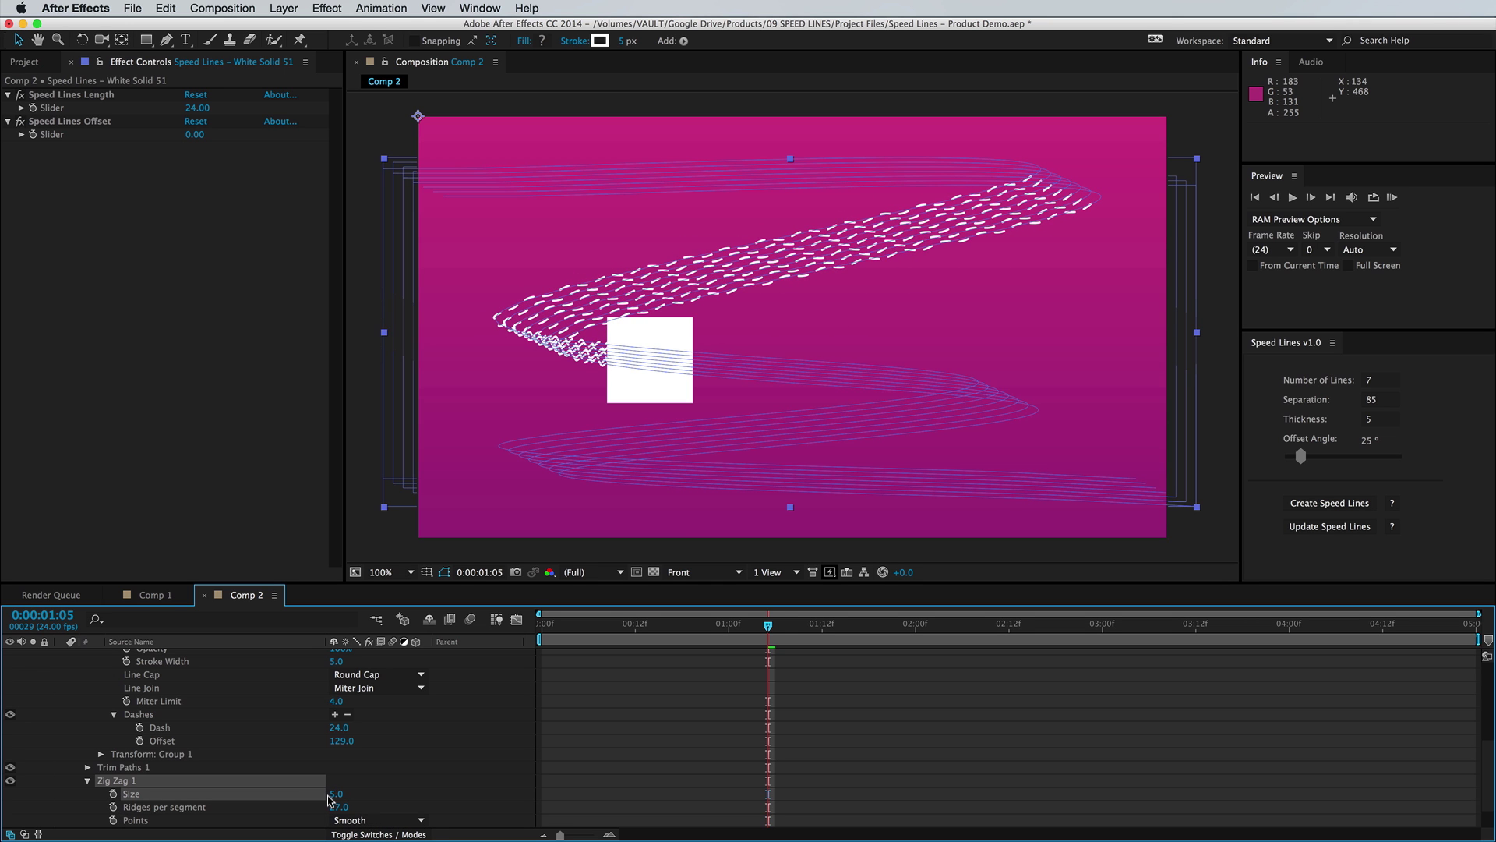